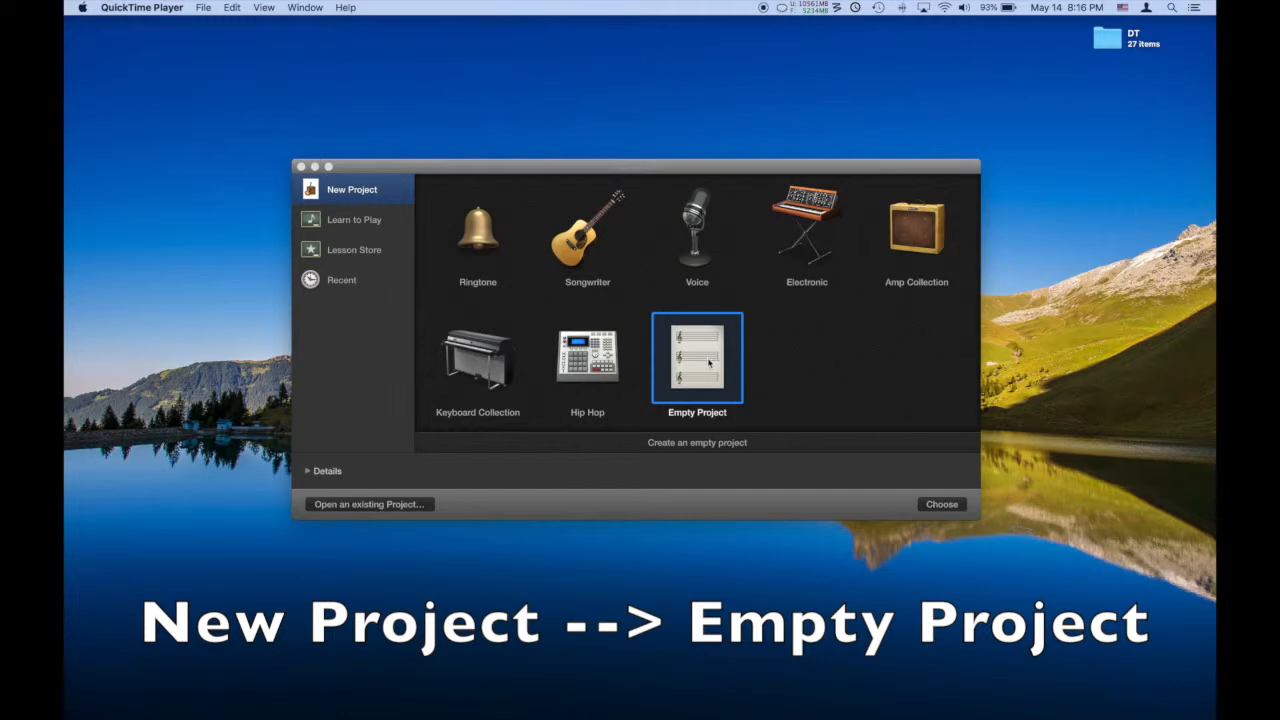
Step: Create an empty project with one audio track that records from the microphone on Input 1
double_click(704, 373)
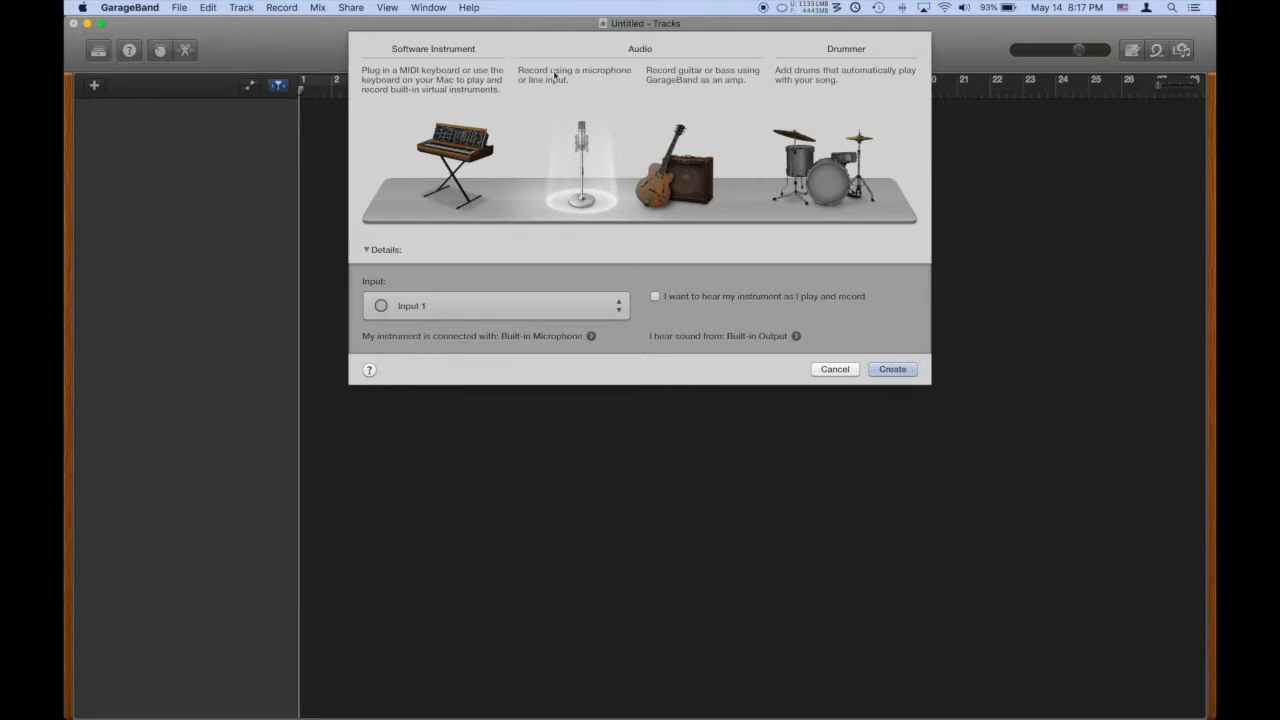
left_click(897, 370)
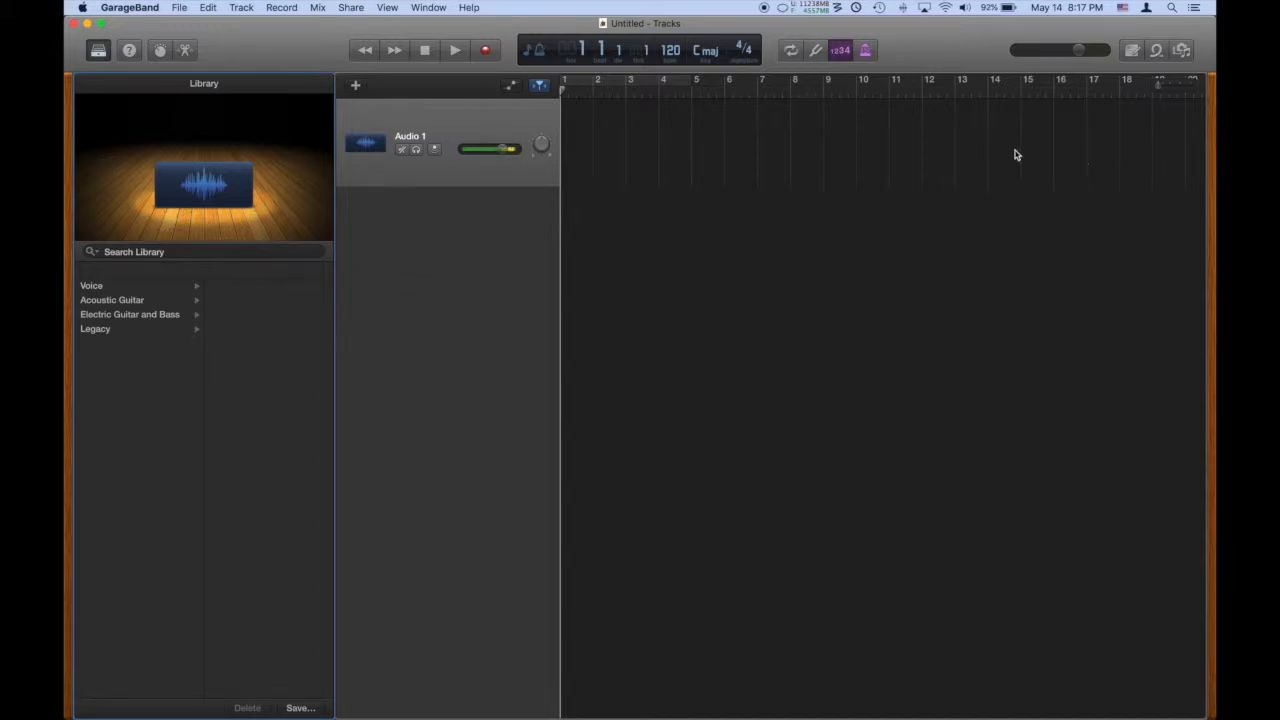
Step: Look over the Note Pad and the Media Browser, and leave the Loops browser open
left_click(1137, 52)
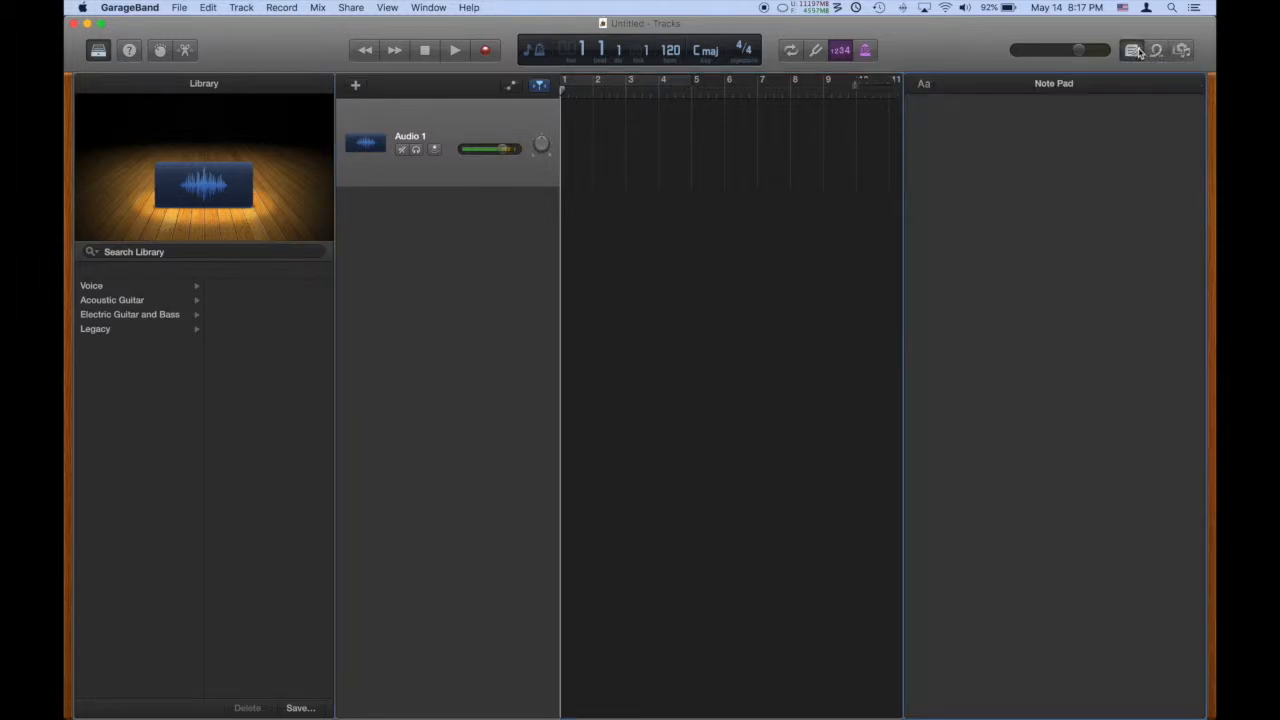
left_click(1155, 51)
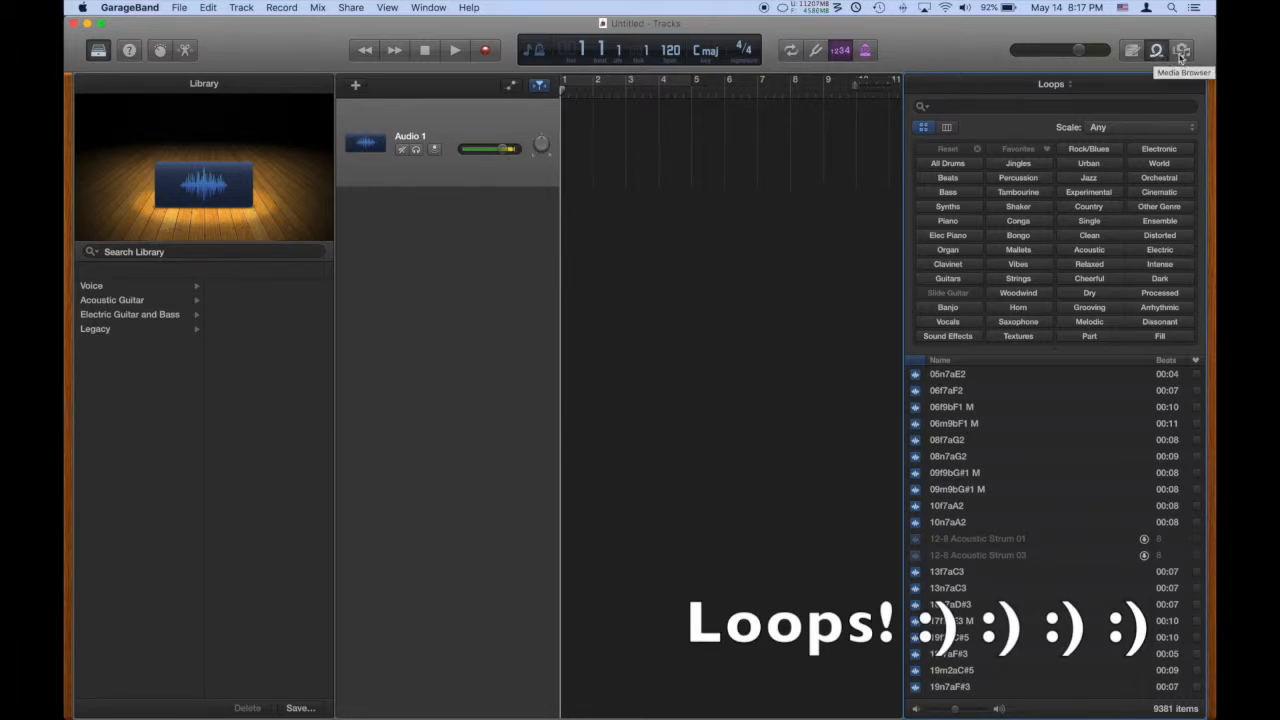
left_click(1181, 51)
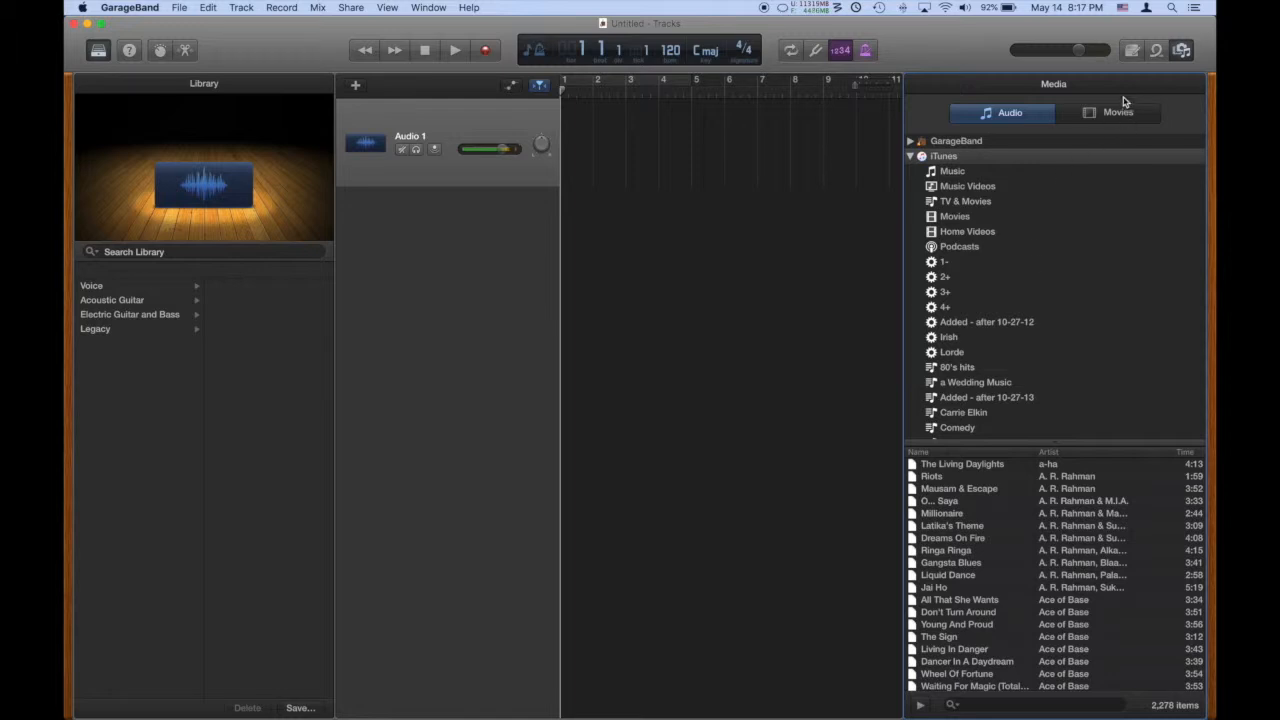
left_click(1156, 51)
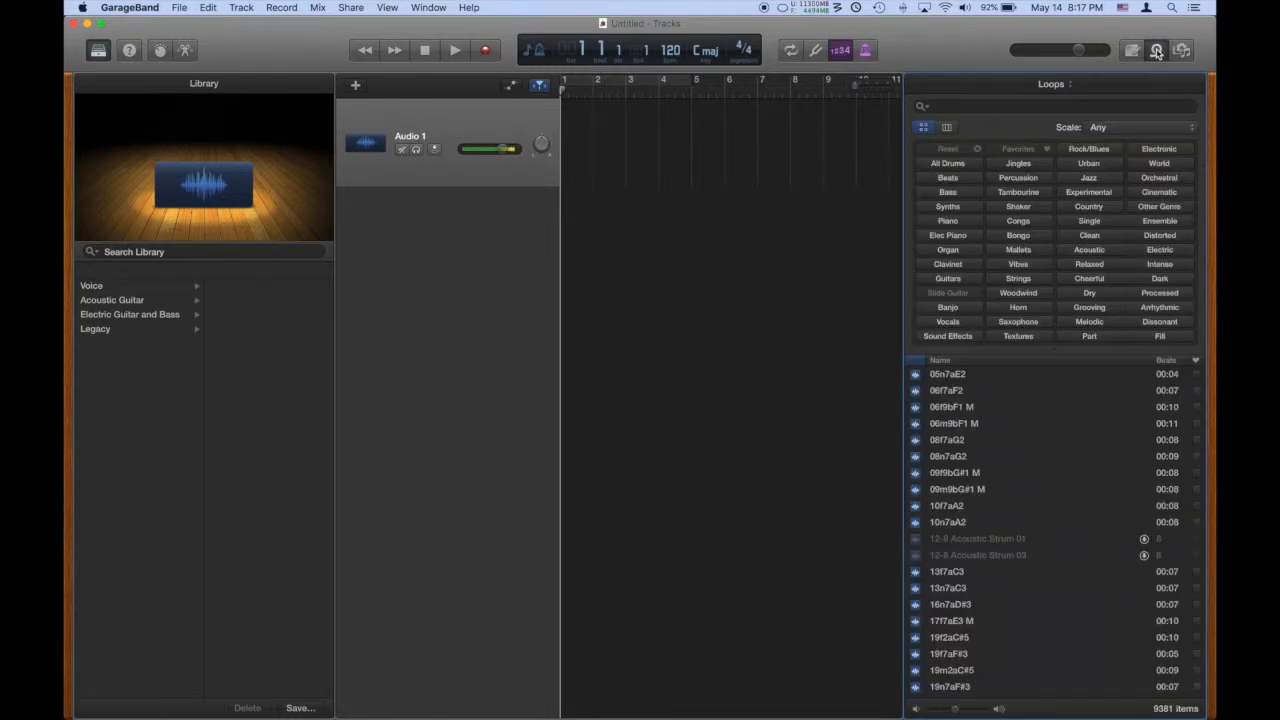
Step: Filter the loops by Beats, preview several such as Boxy Topper 01 and Break Free Beat, and clear the filter
scroll(1026, 593, "down", 15)
scroll(1026, 593, "down", 15)
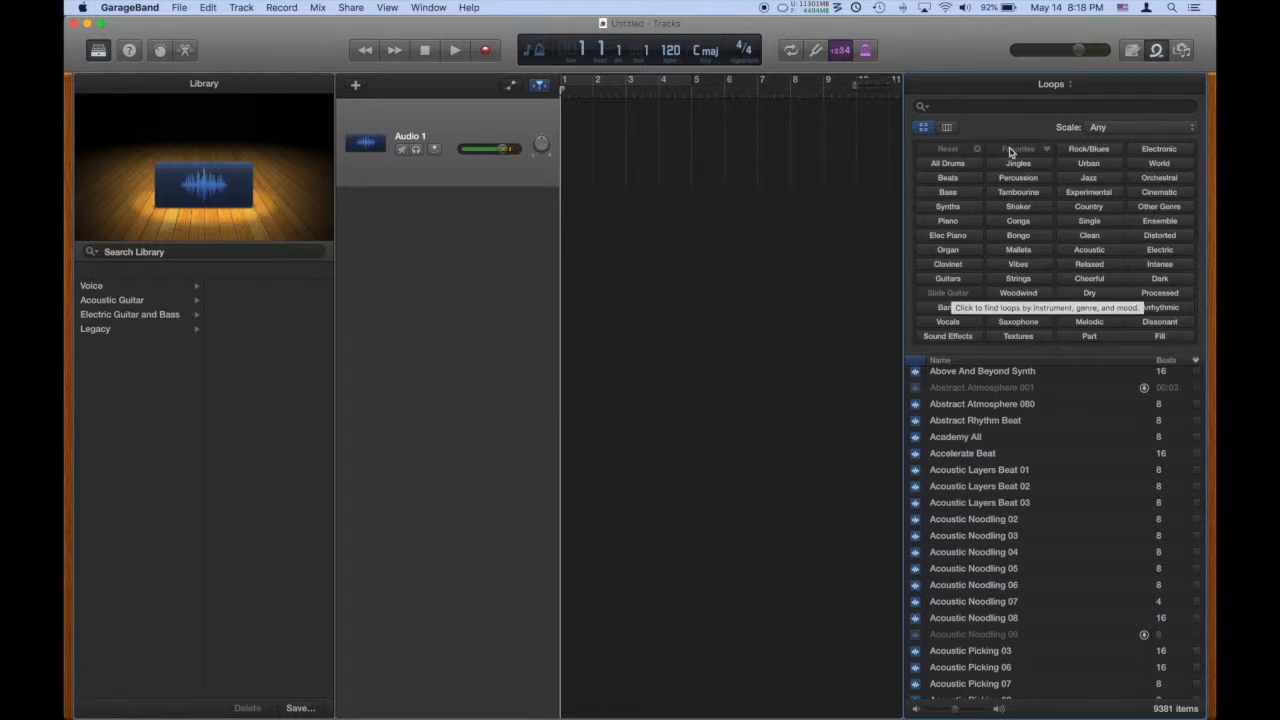
left_click(968, 181)
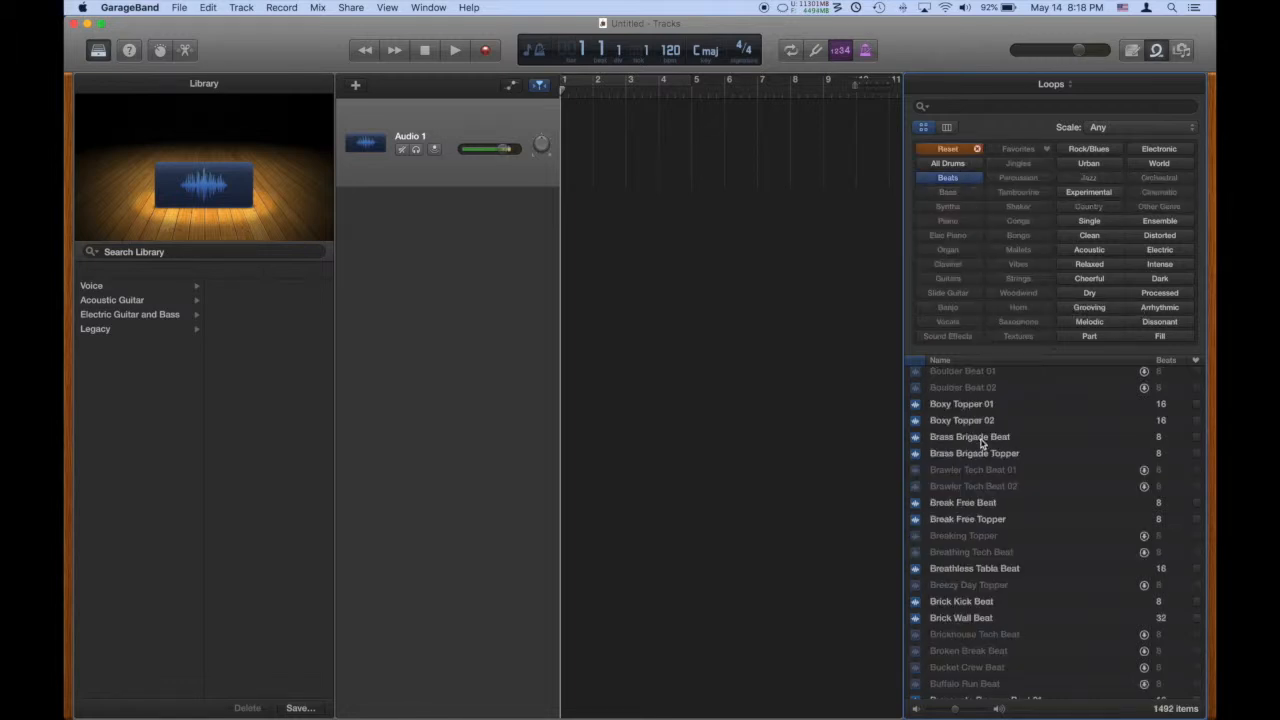
left_click(977, 408)
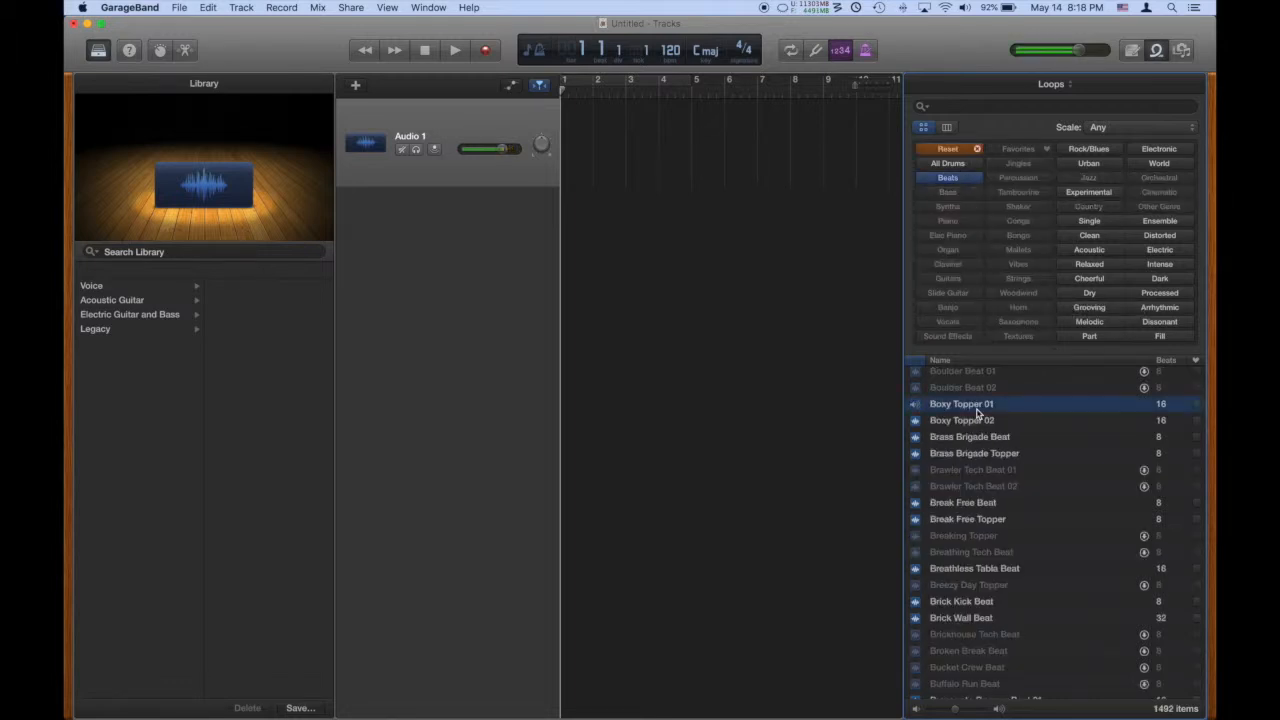
left_click(978, 506)
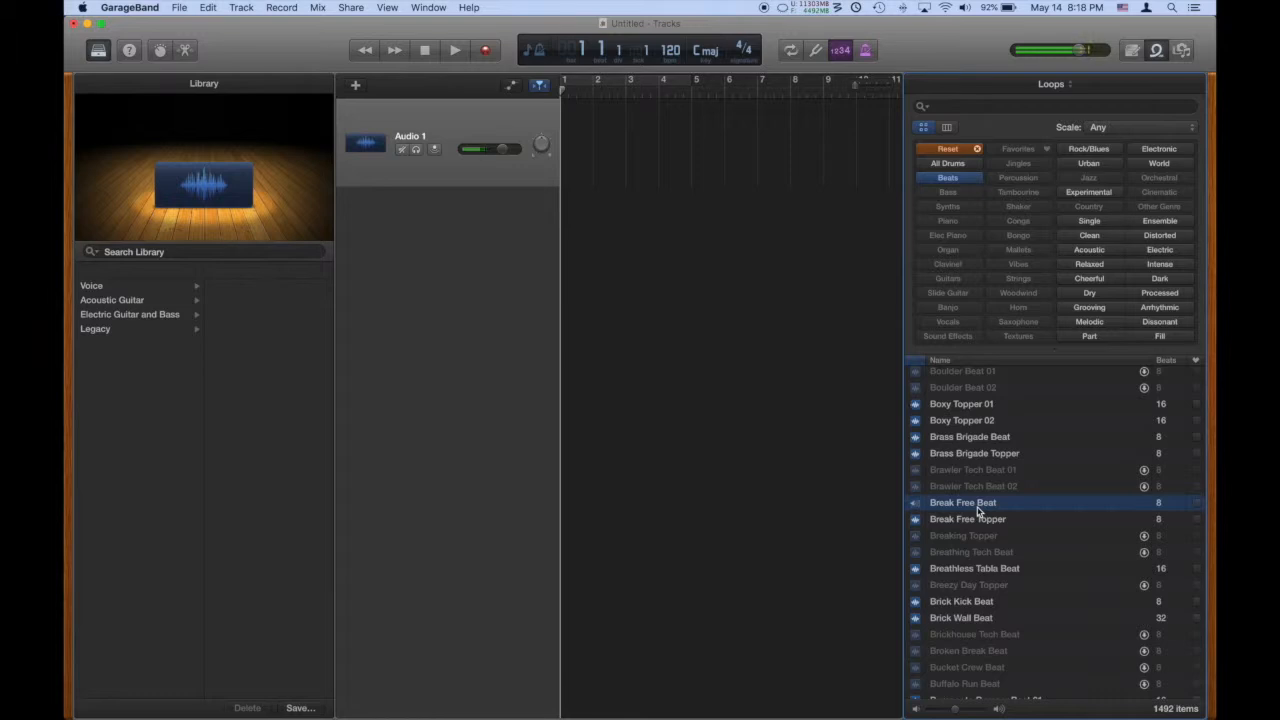
scroll(978, 510, "down", 15)
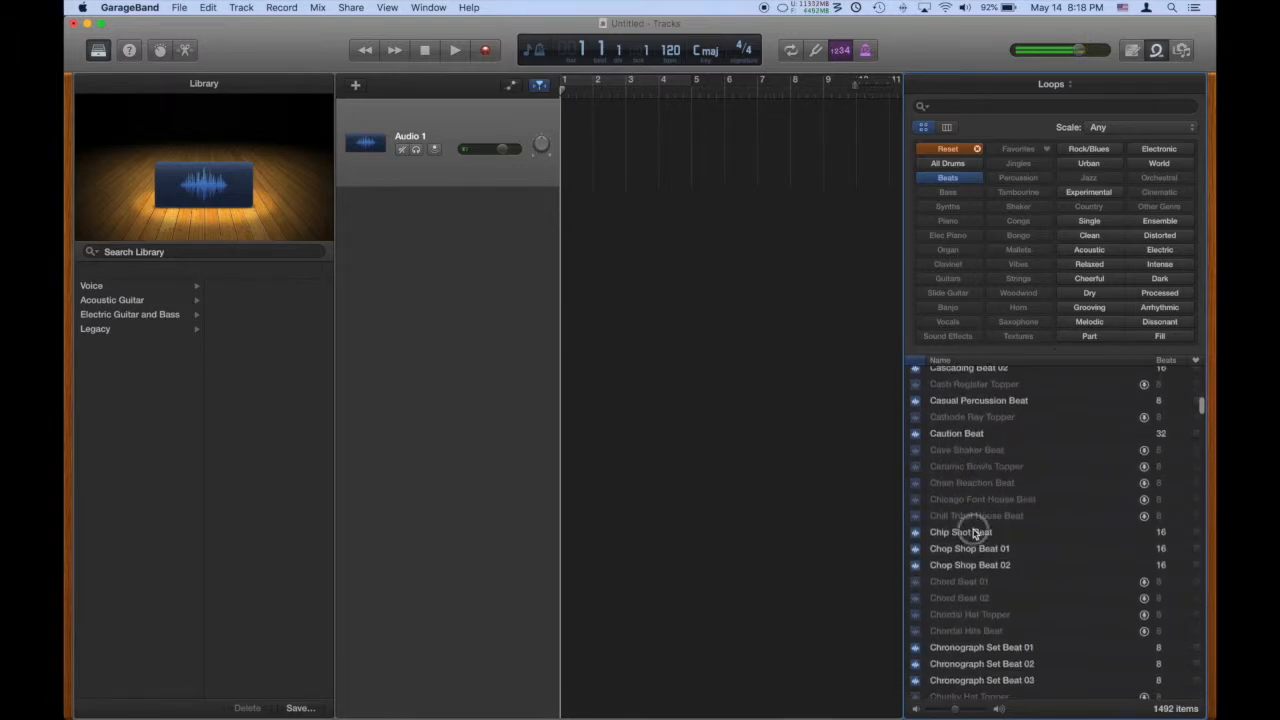
left_click(975, 532)
scroll(980, 530, "down", 10)
left_click(983, 524)
left_click(986, 526)
left_click(958, 180)
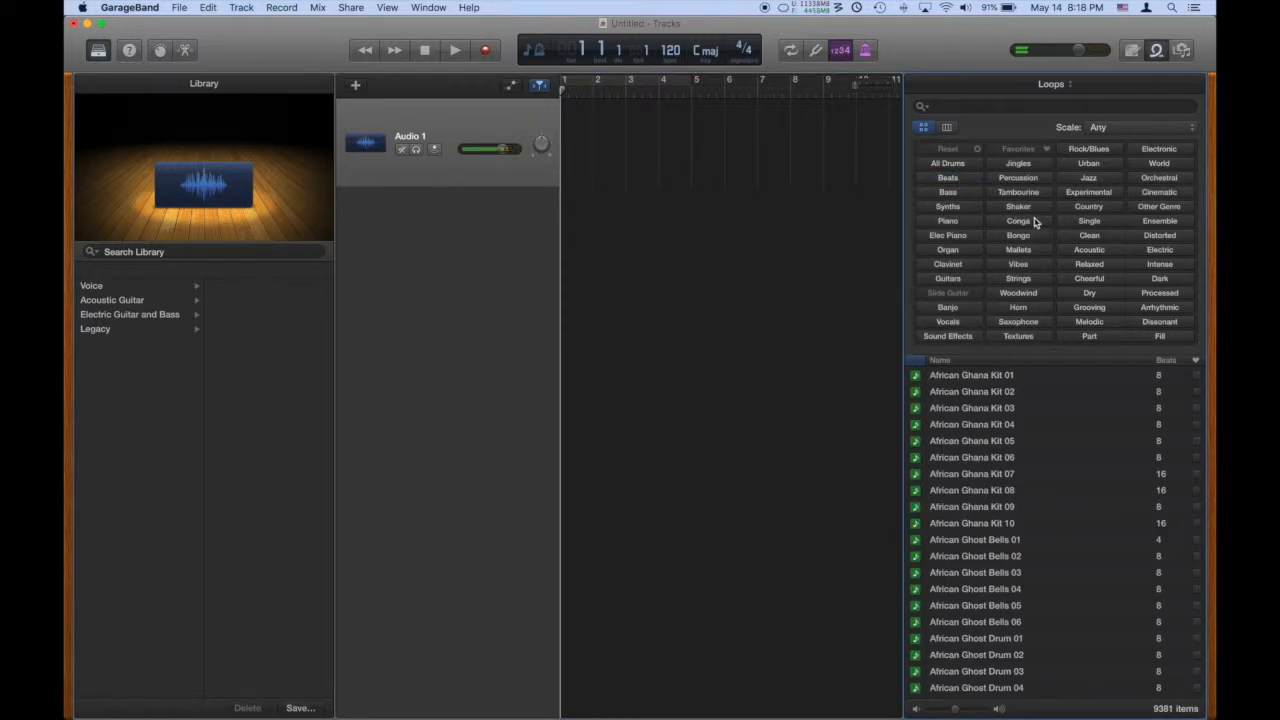
Step: Filter the loops by Tambourine, Acoustic and Cheerful, preview a few such as Egyptian Fingers Zil 05, and reset the filters
left_click(1032, 193)
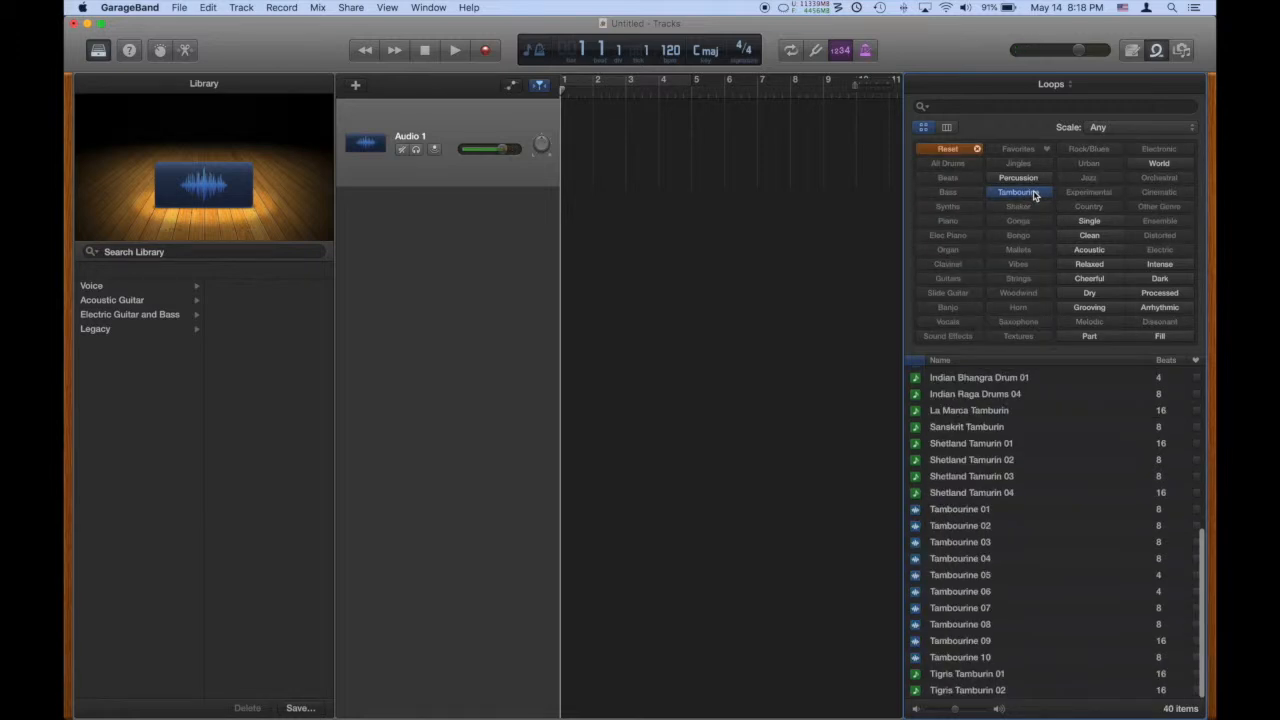
left_click(1090, 250)
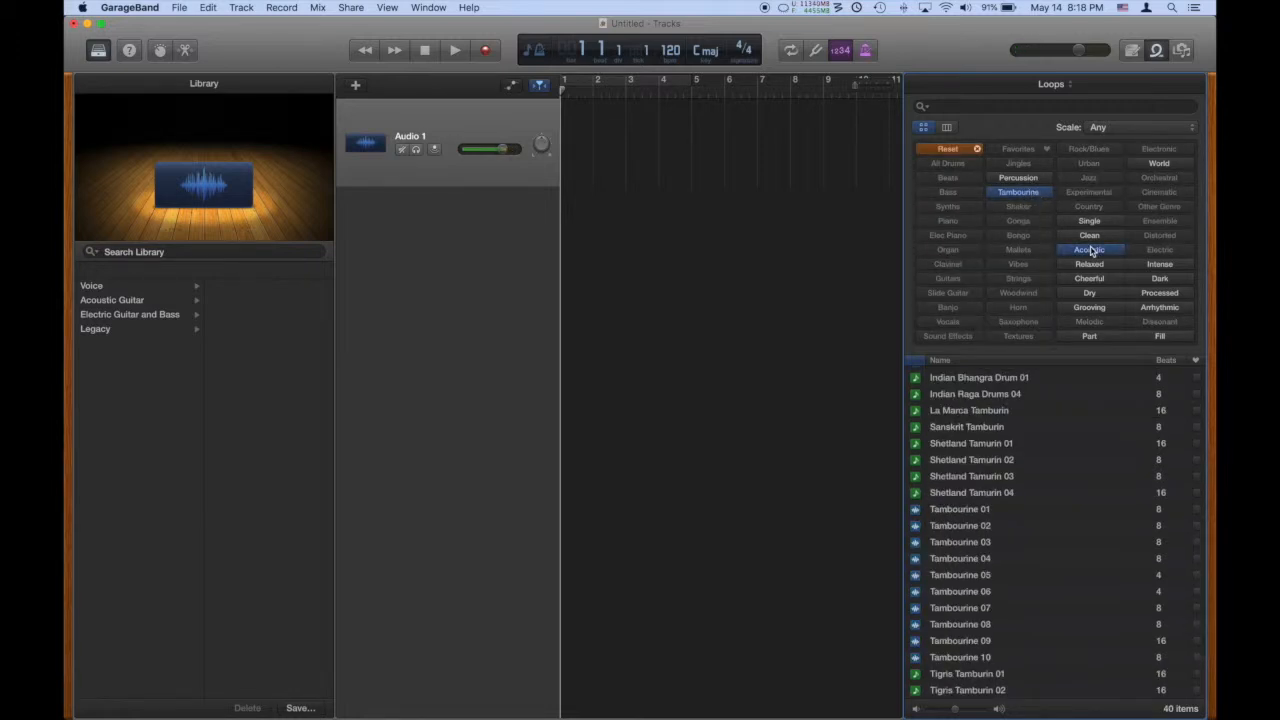
left_click(1092, 278)
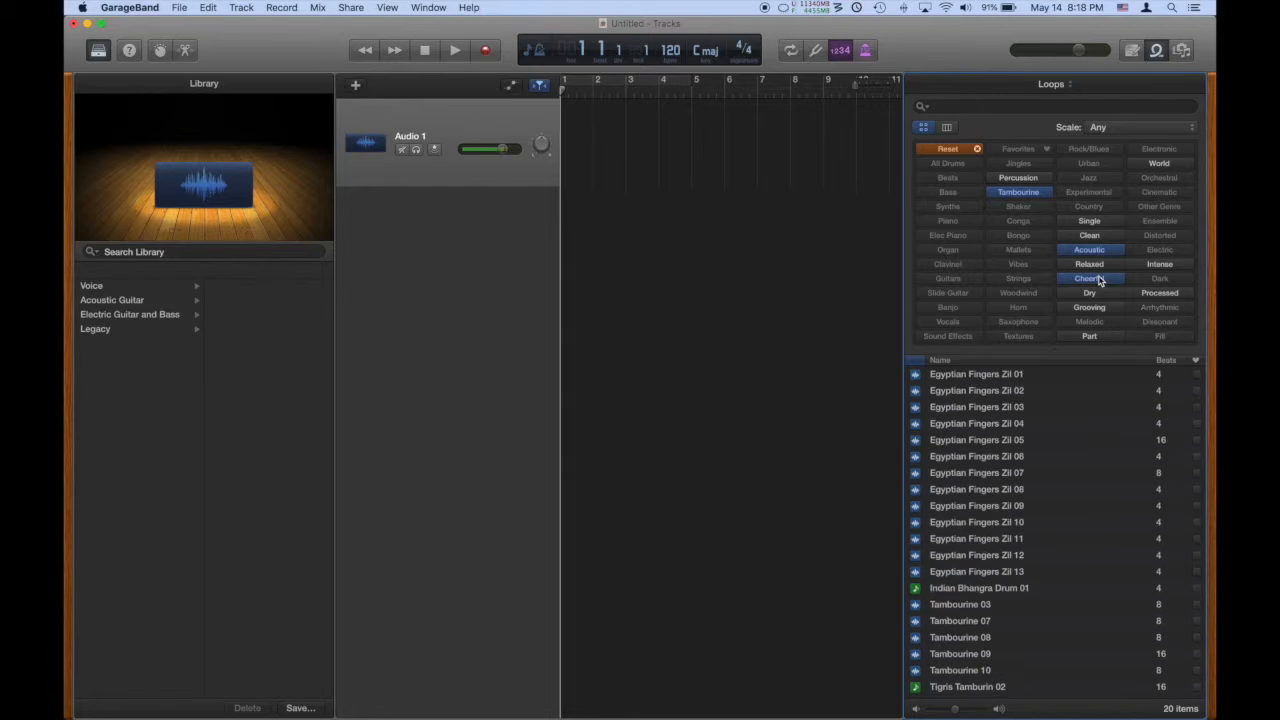
left_click(977, 441)
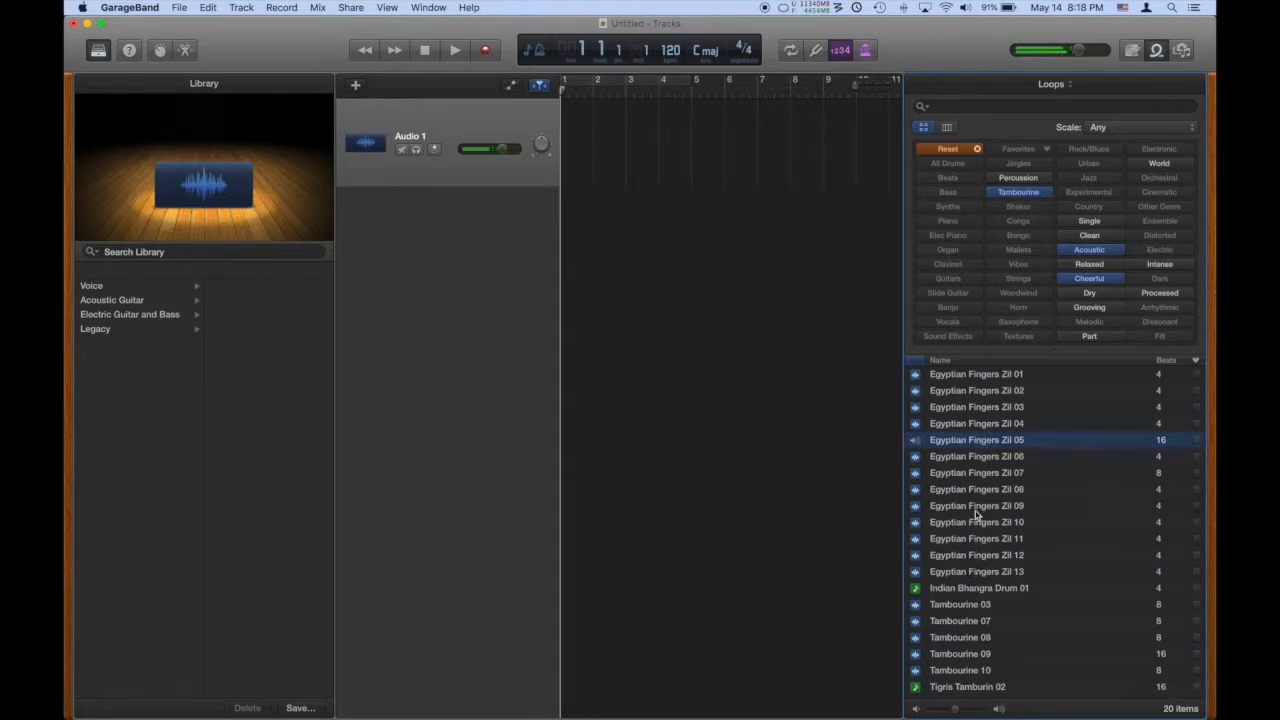
left_click(980, 540)
left_click(975, 606)
left_click(975, 152)
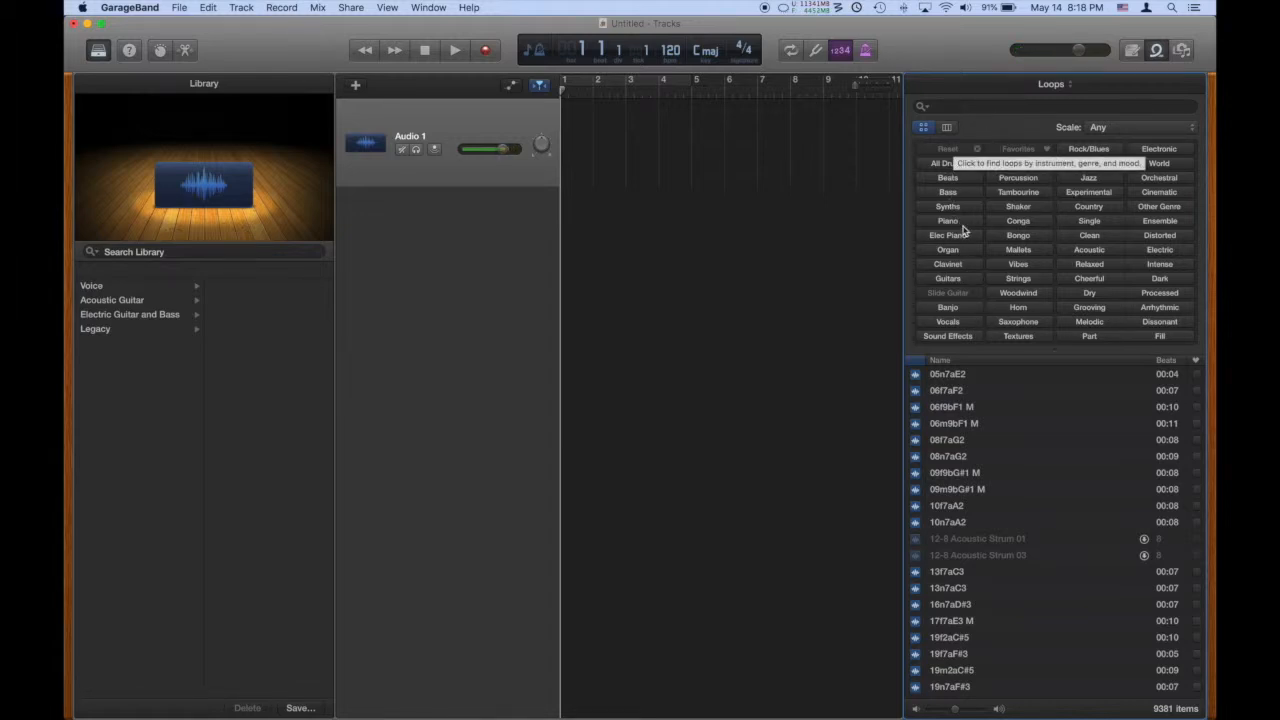
Step: Search the loops for "guzh" and place Chinese Traditional Guzheng 03 at bar 1 of the audio track
left_click(1019, 106)
type("gu")
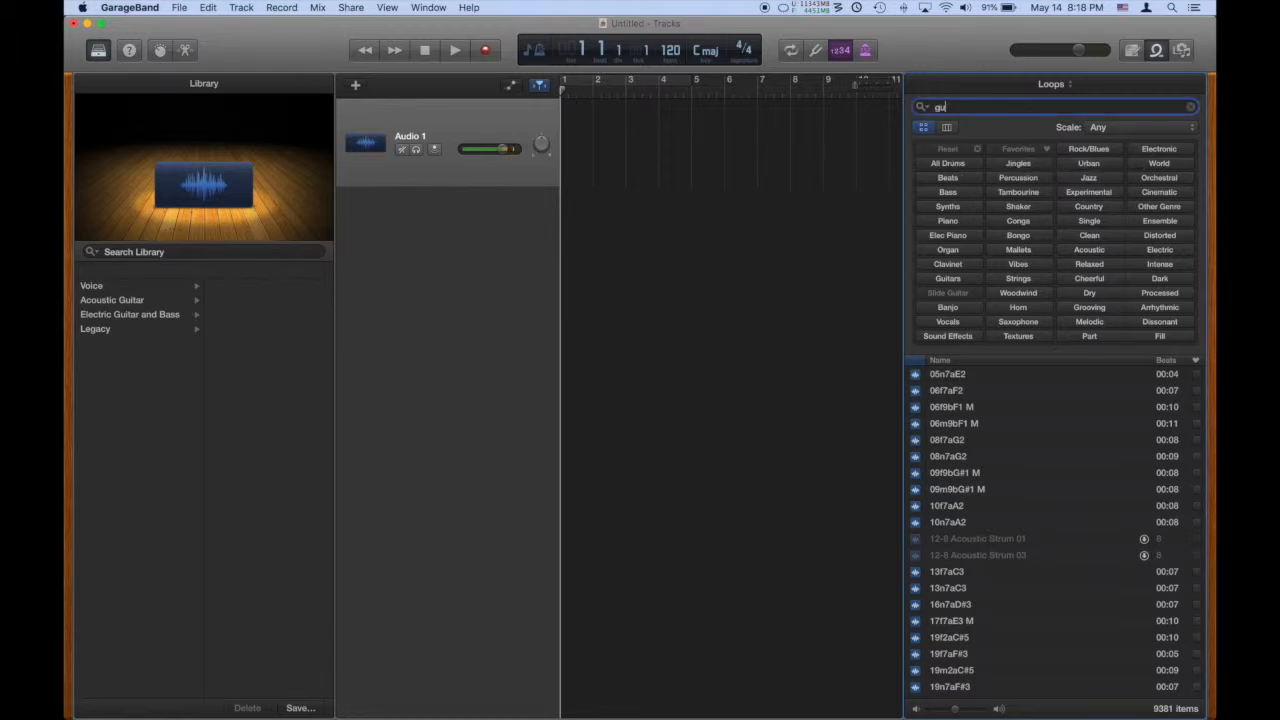
type("zh")
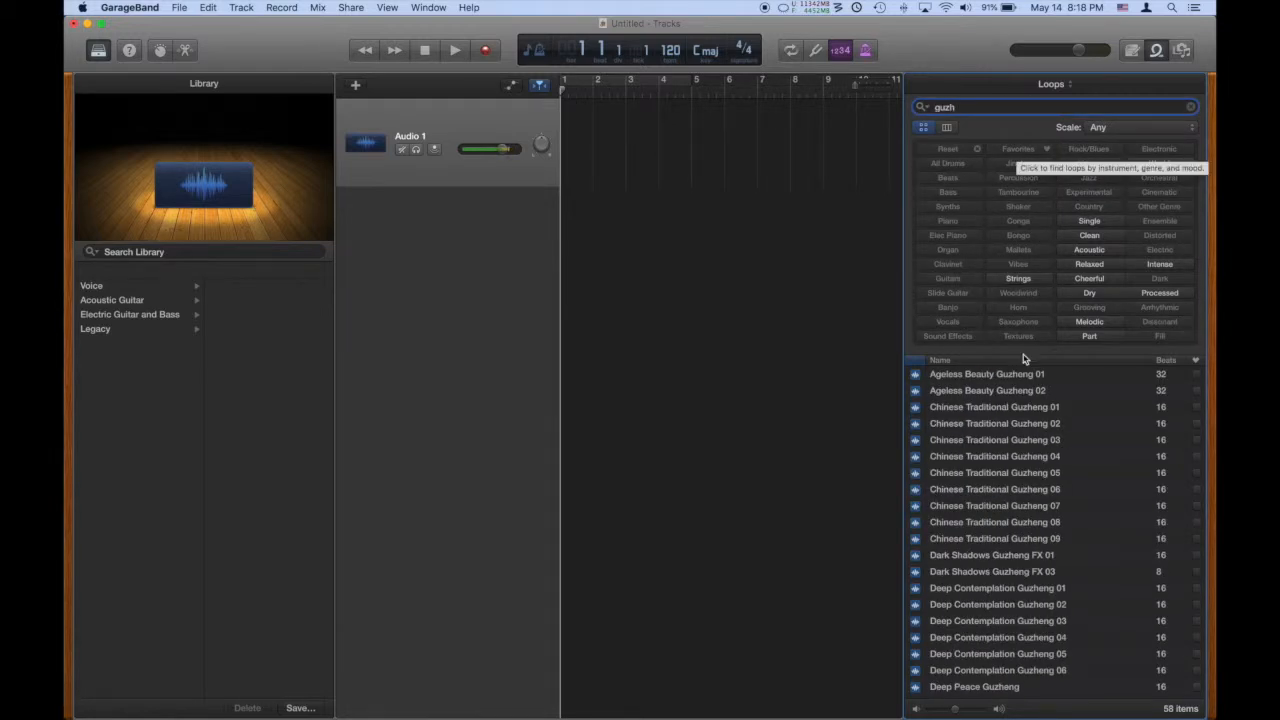
left_click(995, 440)
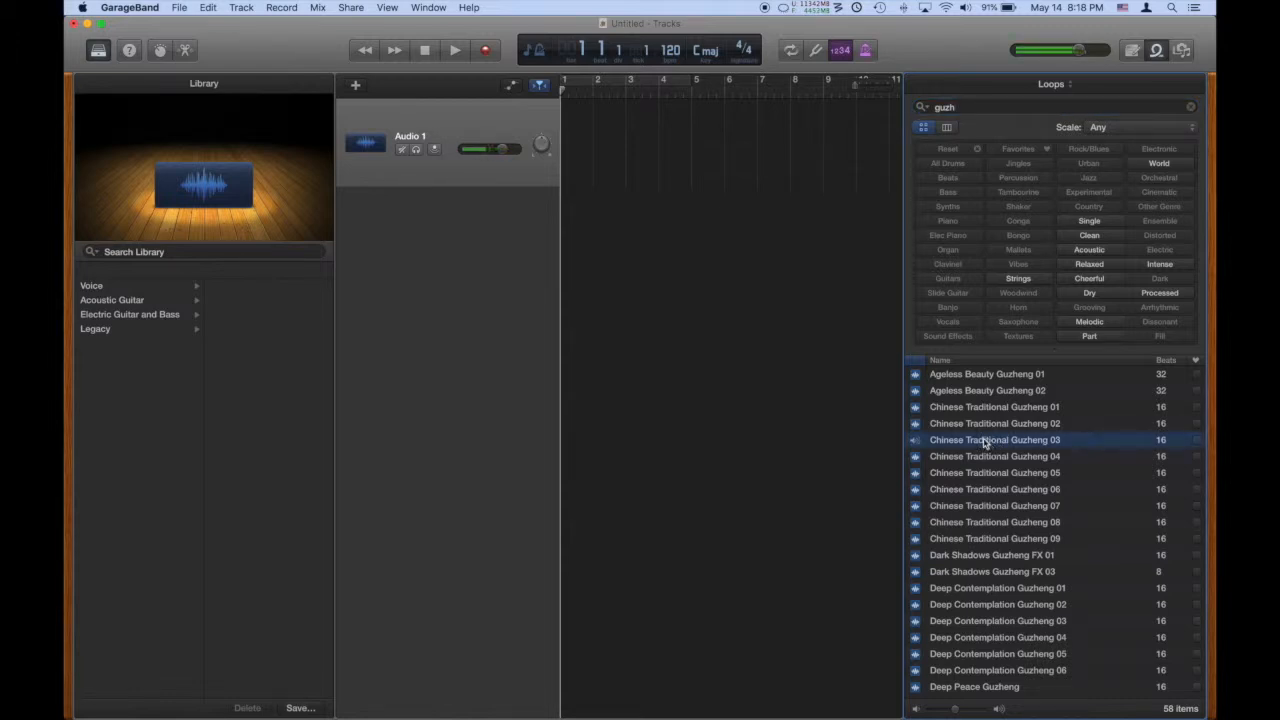
left_click_drag(998, 444, 562, 155)
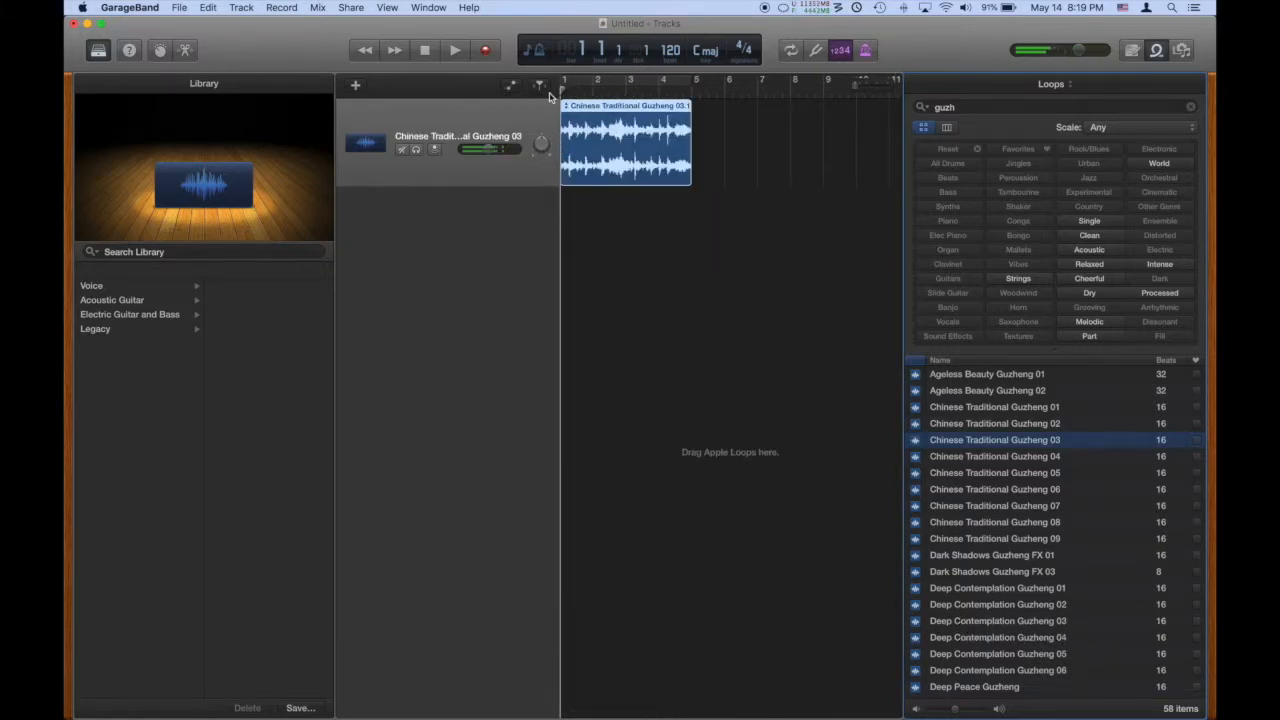
Step: Play back part of the guzheng region and extend it by looping to bar 21
key("space")
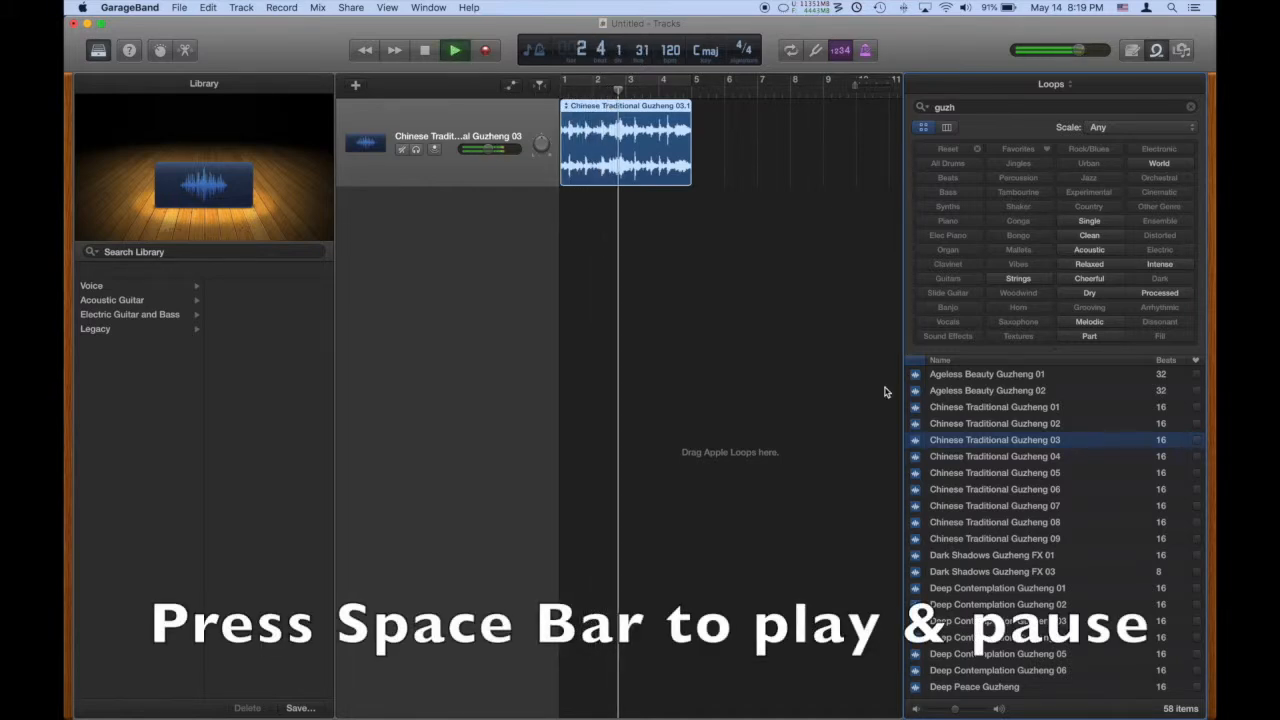
key("space")
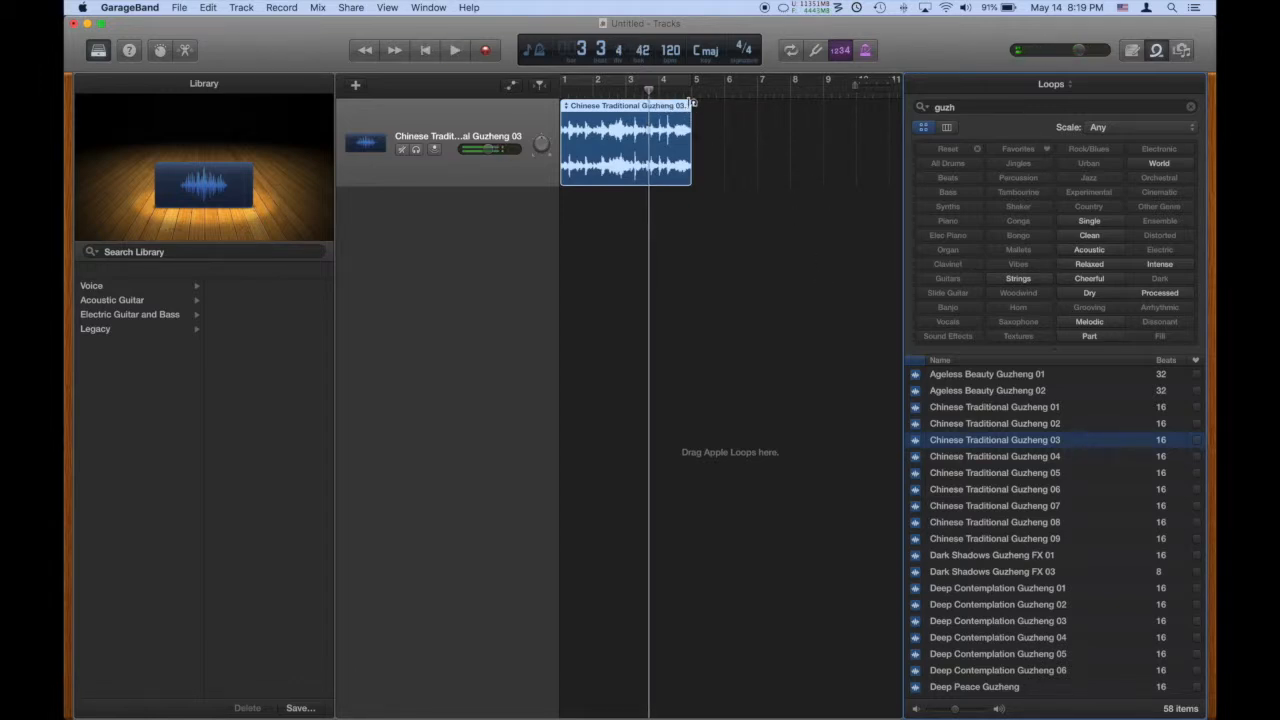
mouse_move(693, 103)
left_mouse_down()
mouse_move(919, 107)
mouse_move(714, 114)
left_mouse_up()
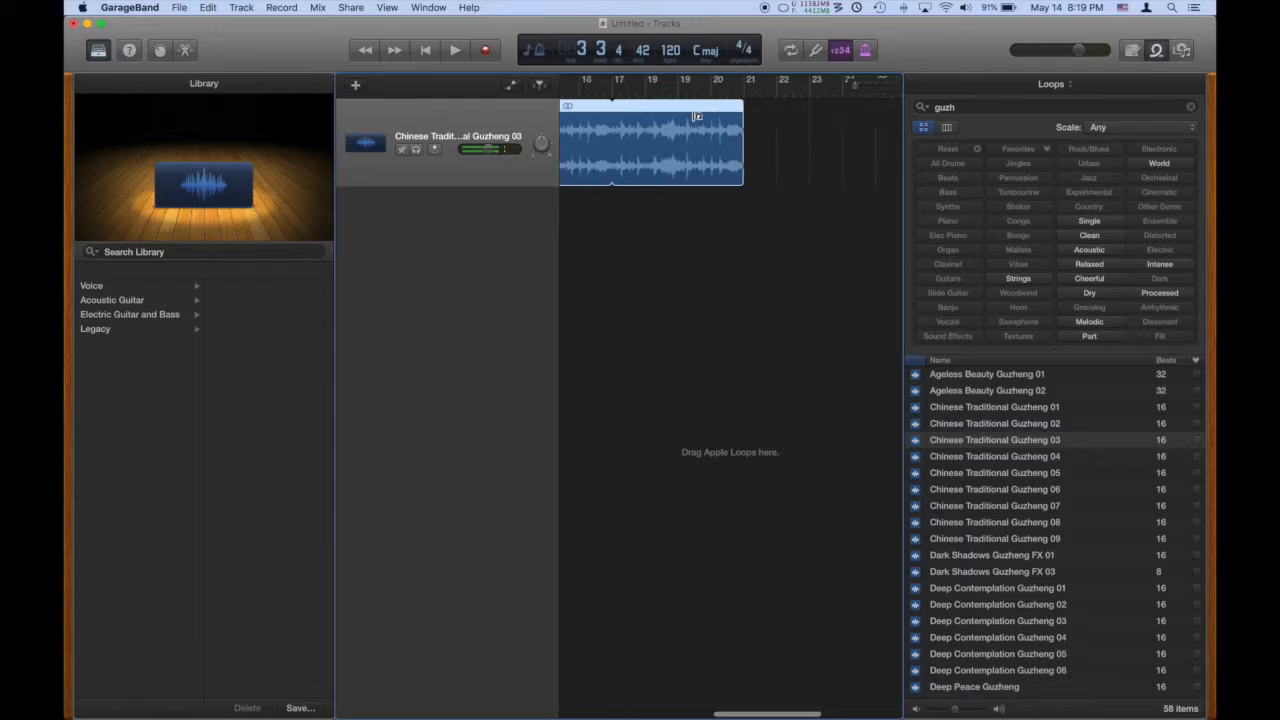
scroll(697, 117, "left", 10)
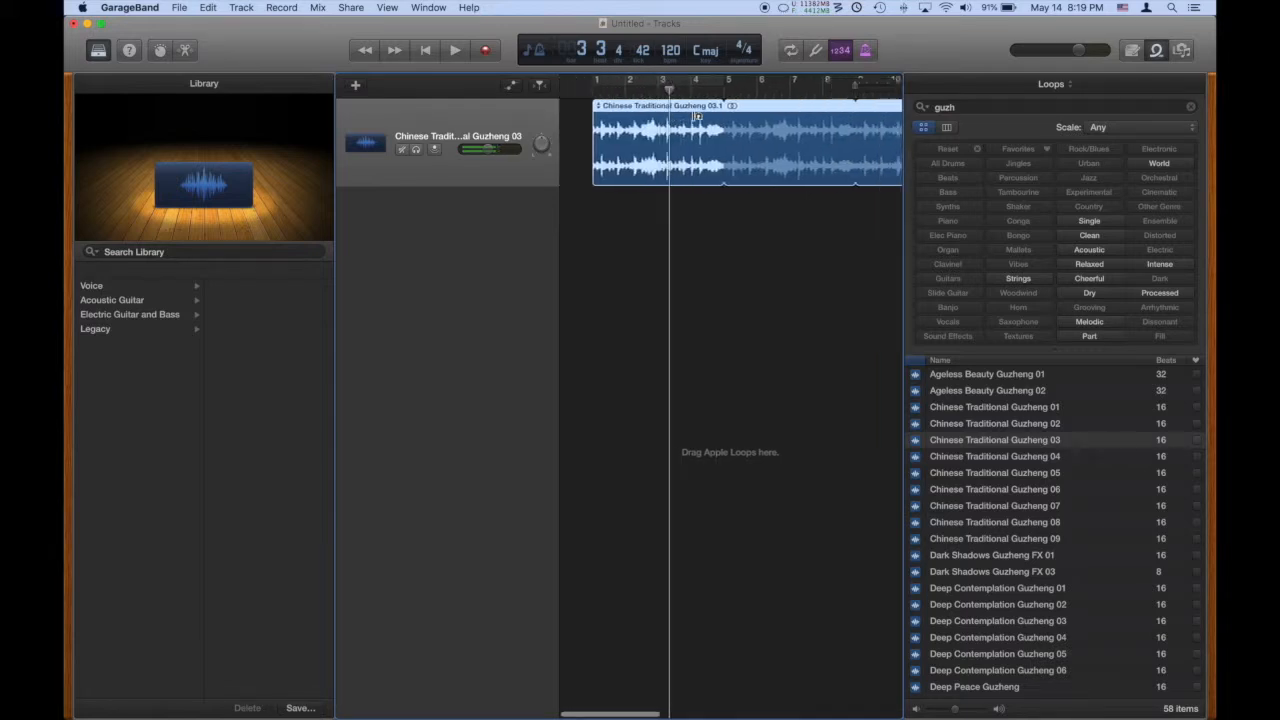
Step: Clear the "guzh" loop search and filter the loops by Synths
left_click(953, 117)
key("BackSpace")
key("BackSpace")
key("BackSpace")
key("BackSpace")
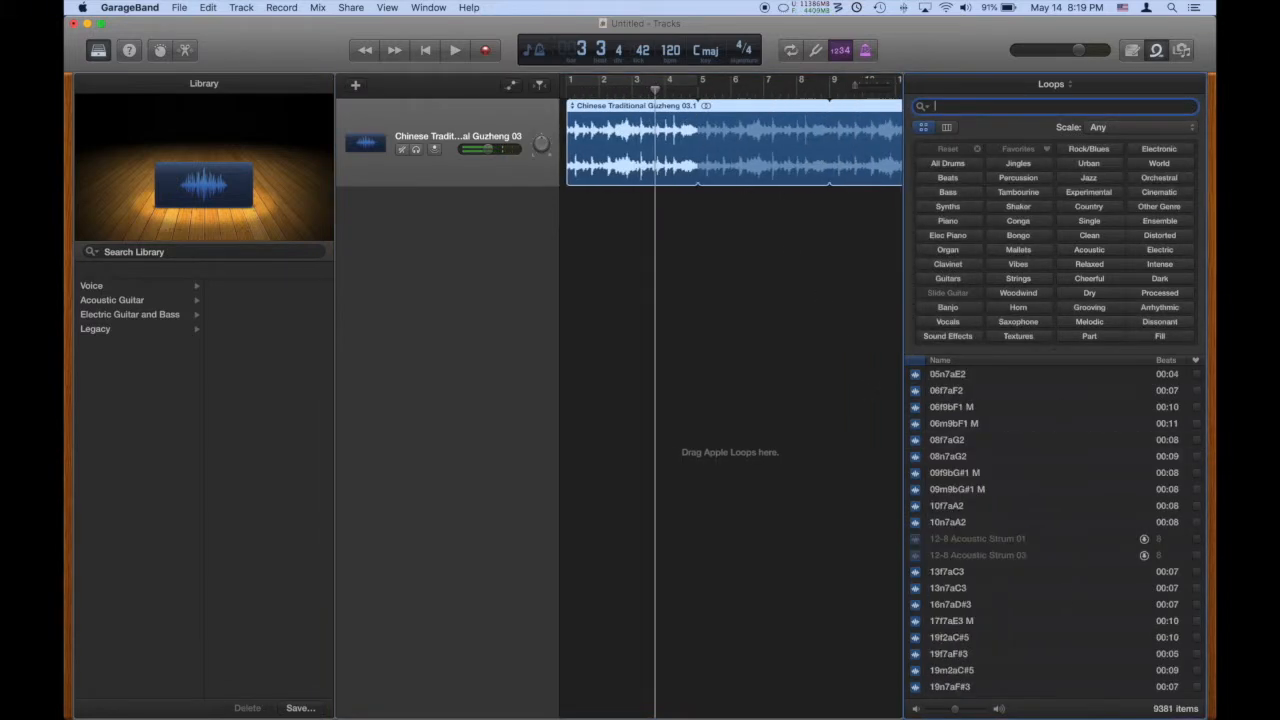
left_click(950, 207)
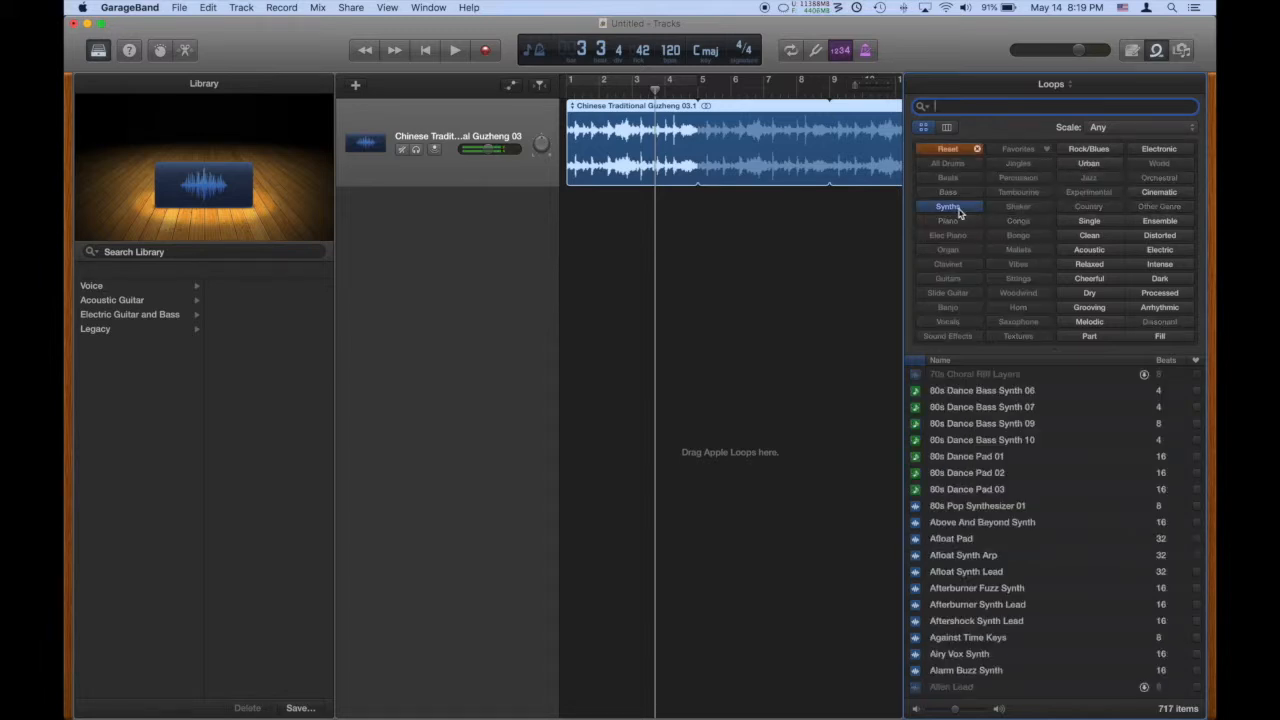
Step: Preview synth loops and add Pure Love Synth Layers on a new track at bar 1, looped along the guzheng region
scroll(972, 585, "down", 10)
left_click(965, 581)
left_click(967, 549)
left_click(963, 499)
scroll(965, 500, "down", 3)
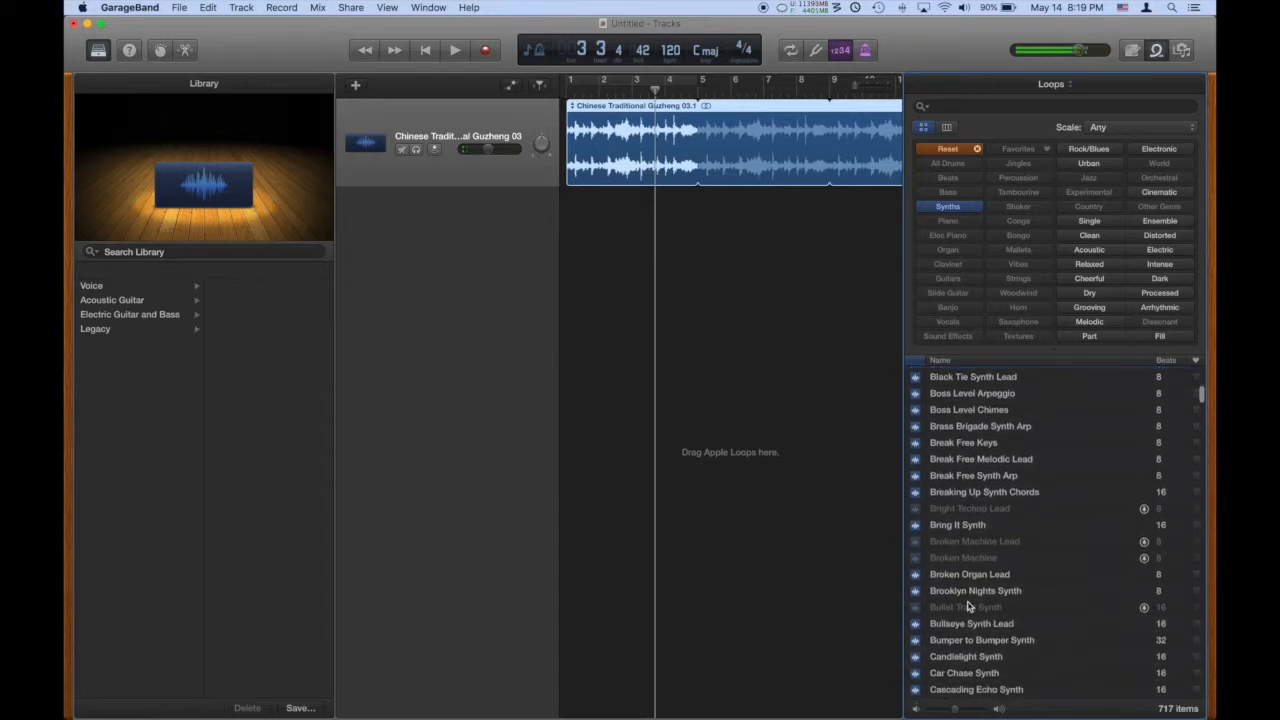
scroll(980, 643, "down", 20)
left_click(956, 495)
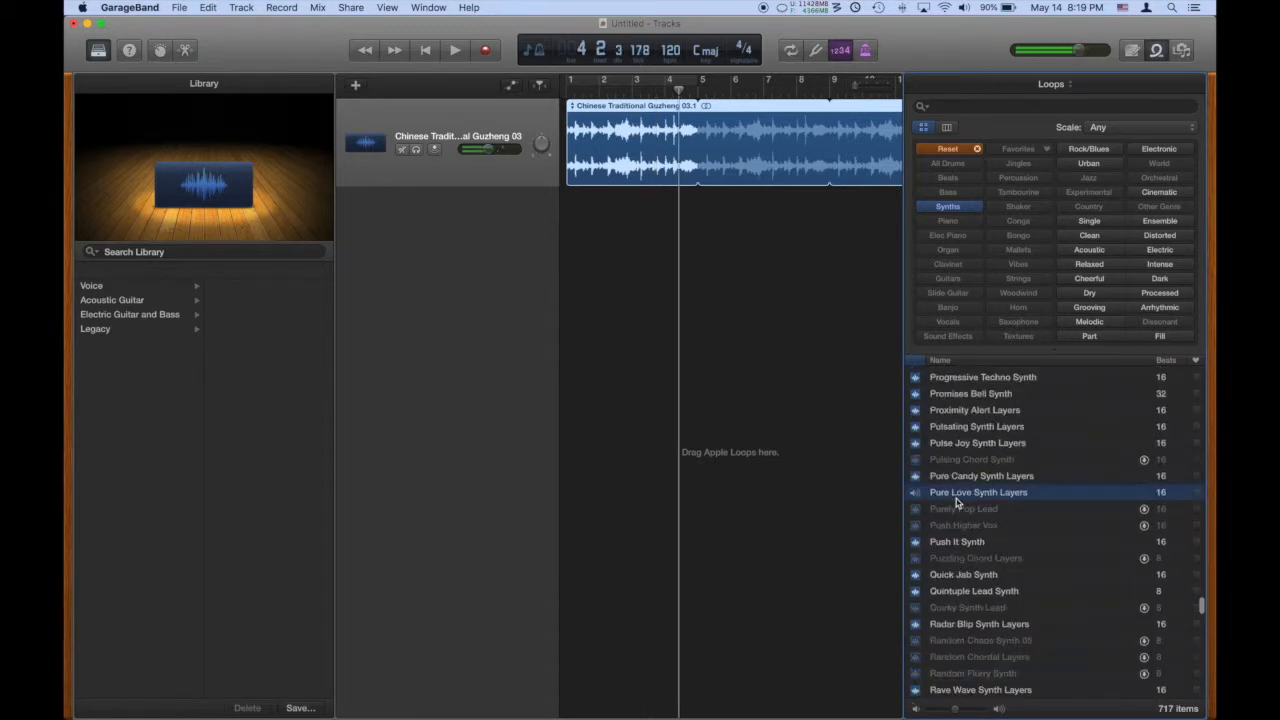
left_click_drag(968, 500, 566, 294)
left_click_drag(700, 196, 952, 207)
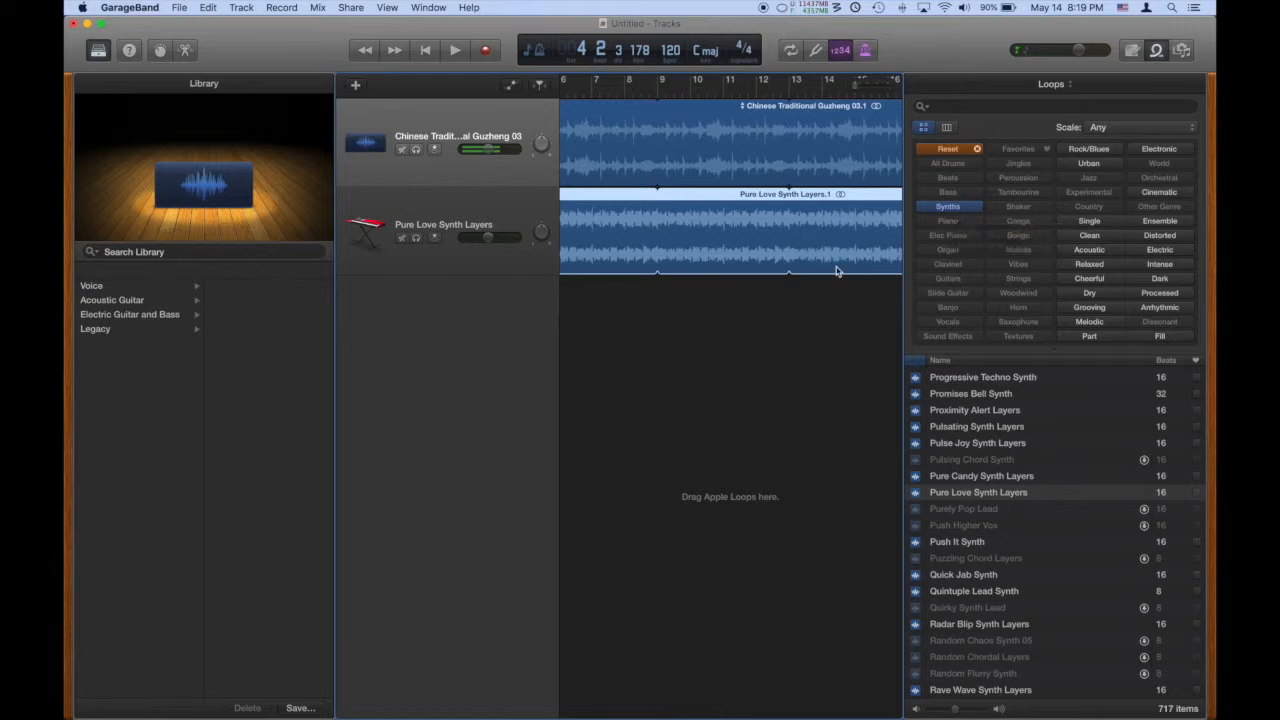
Step: Replace the Synths filter with Beats and preview loops such as It's Complicated Beat 02 and Jump Up Beat 02
left_click(947, 209)
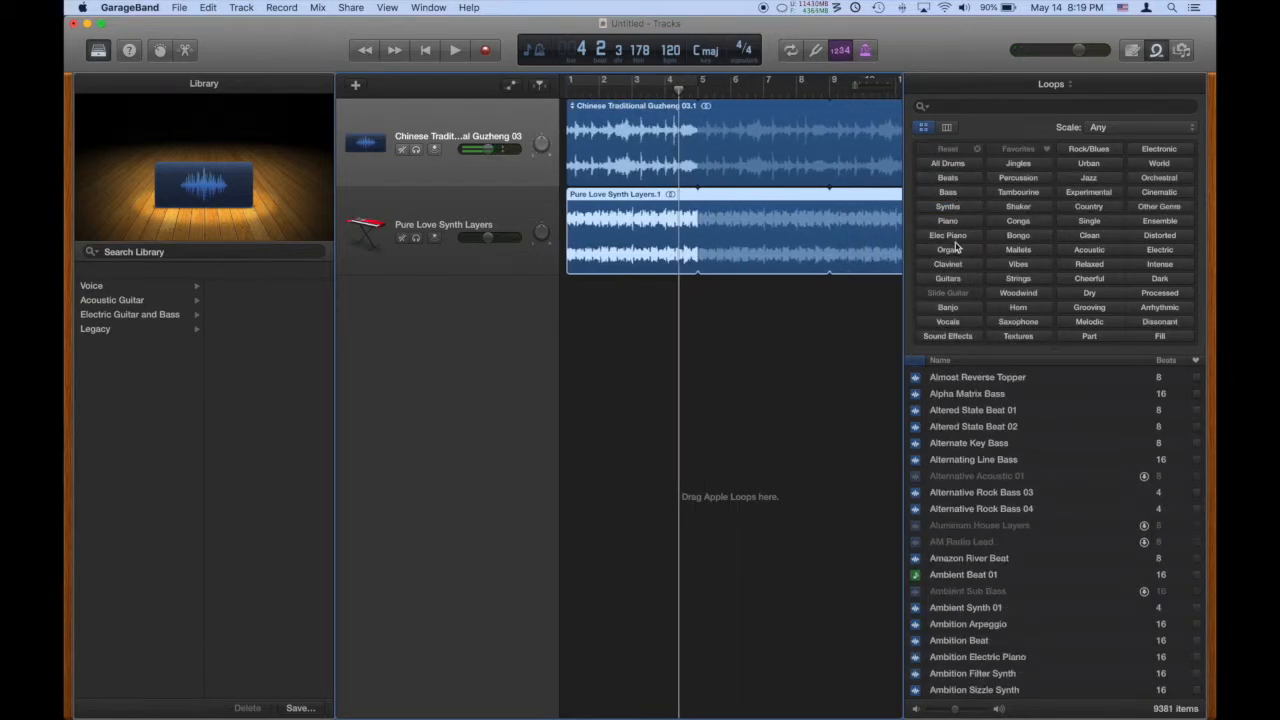
left_click(957, 177)
scroll(1012, 511, "down", 10)
scroll(1012, 511, "down", 10)
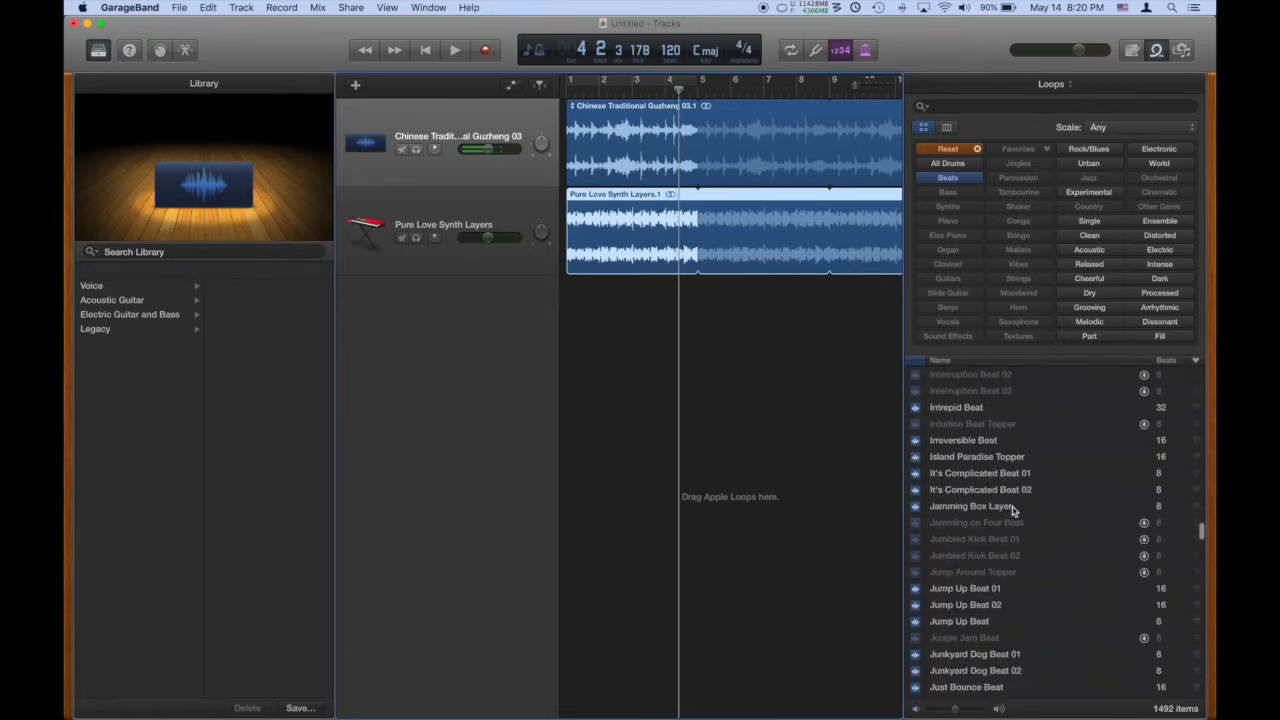
left_click(985, 490)
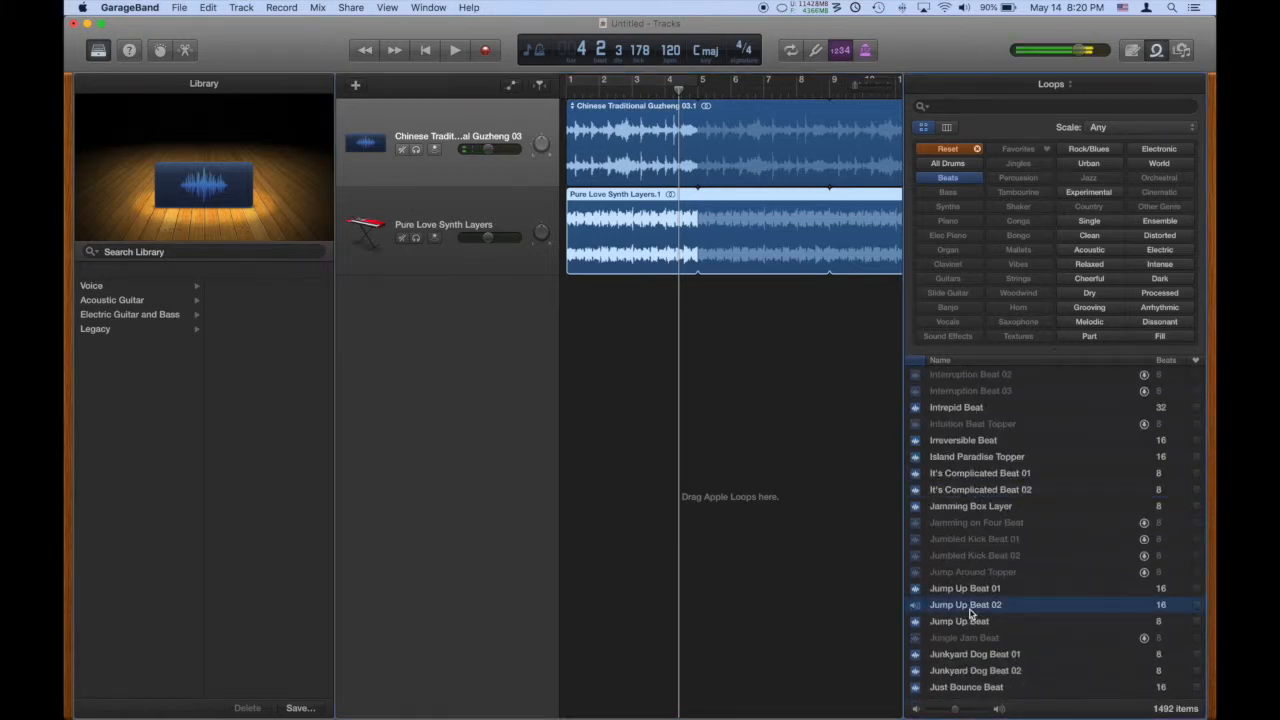
Step: Add Knuckle Down Beat 01 as a repeating loop on a new third track from bar 1 and return the playhead to the start
scroll(965, 605, "down", 10)
left_click_drag(977, 528, 1028, 283)
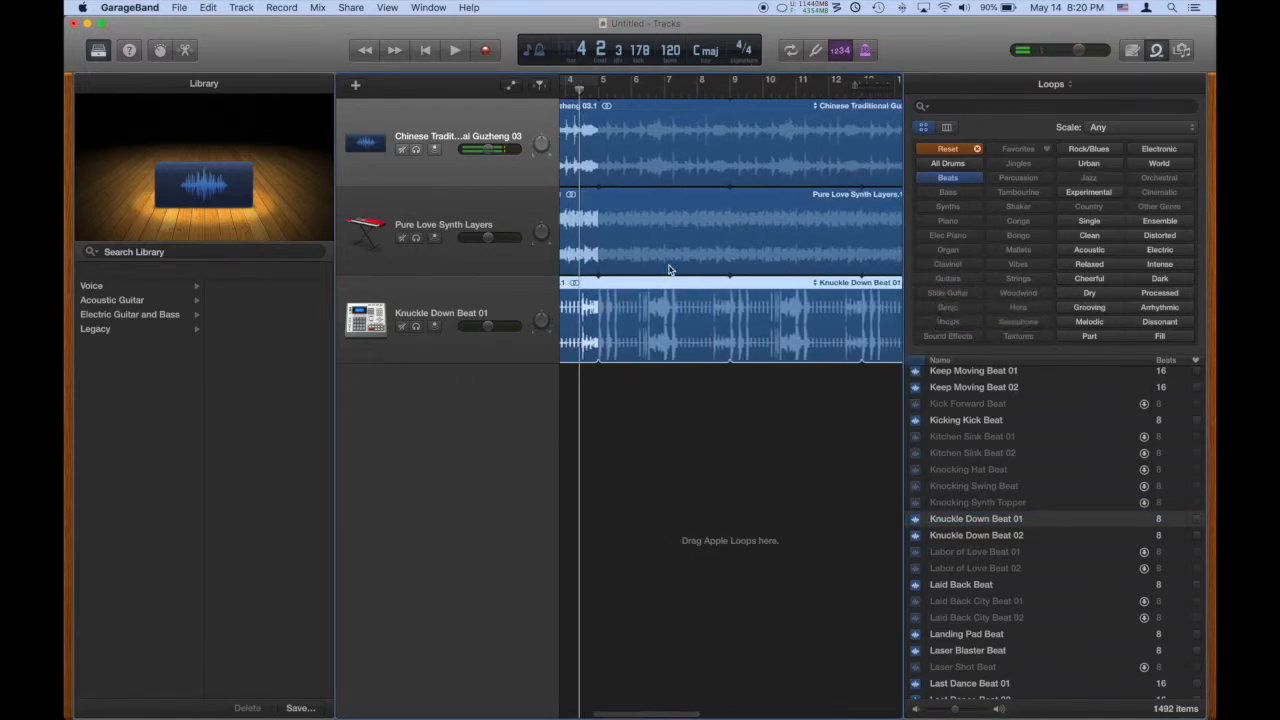
scroll(665, 250, "left", 5)
left_click(569, 95)
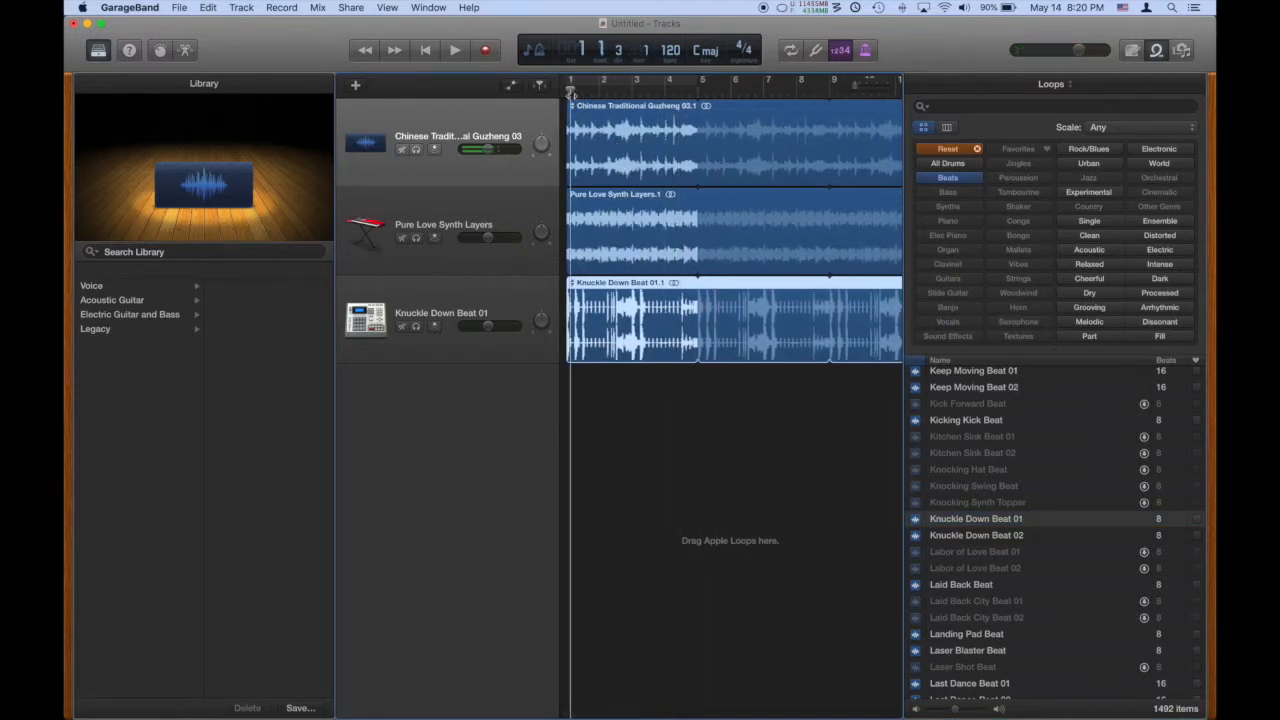
Step: Play the three-track mix from the start, and delete the Pure Love Synth Layers track together with its regions
key("space")
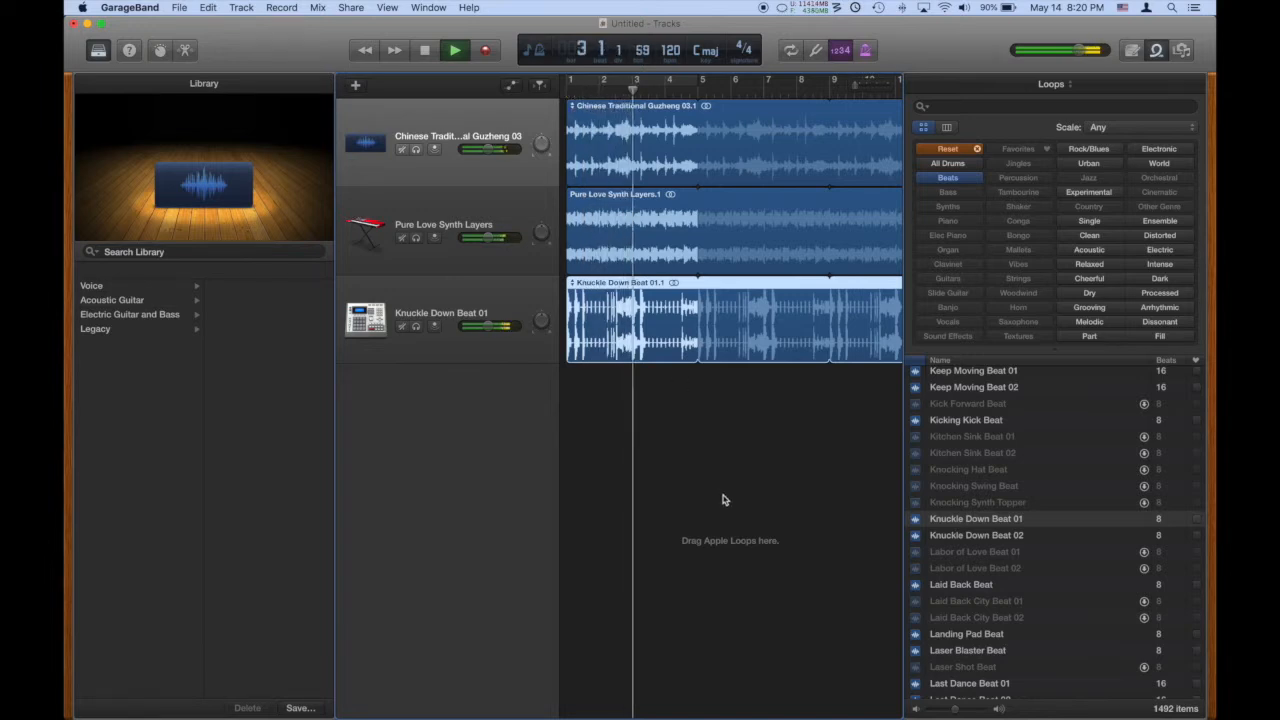
key("space")
left_click(503, 216)
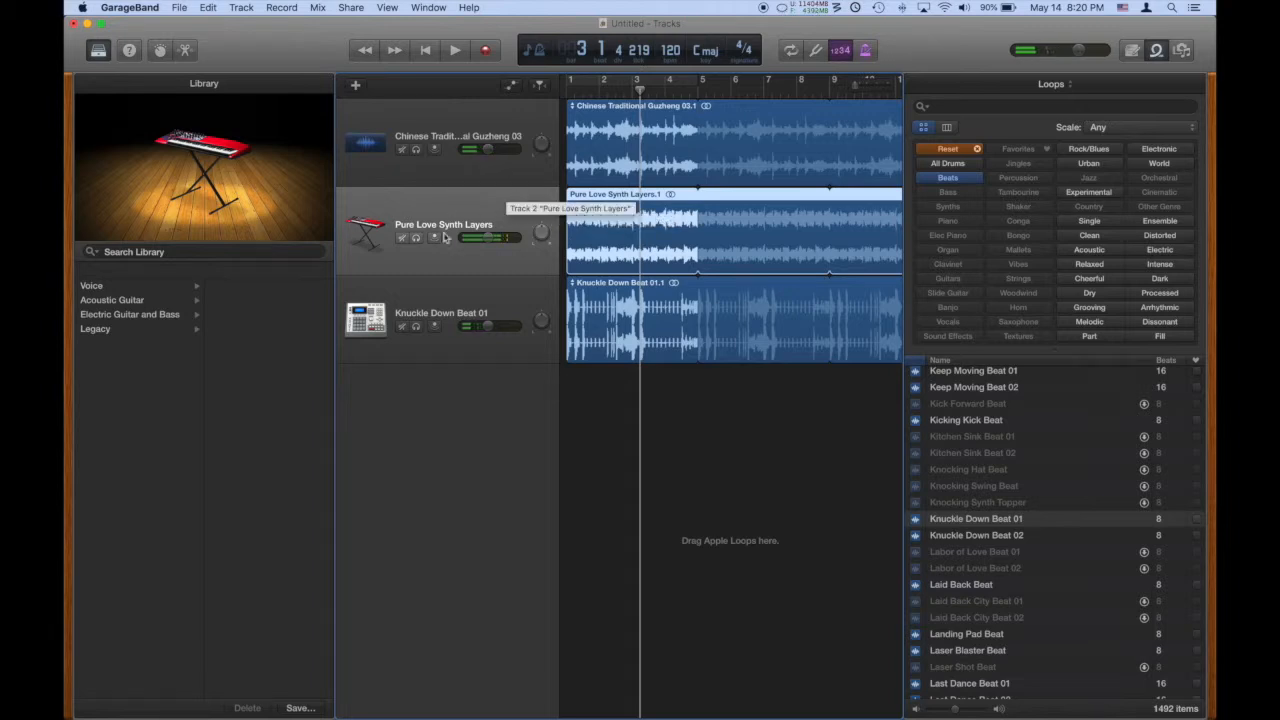
left_click(475, 200)
left_click(482, 170)
left_click(486, 211)
key("super+BackSpace")
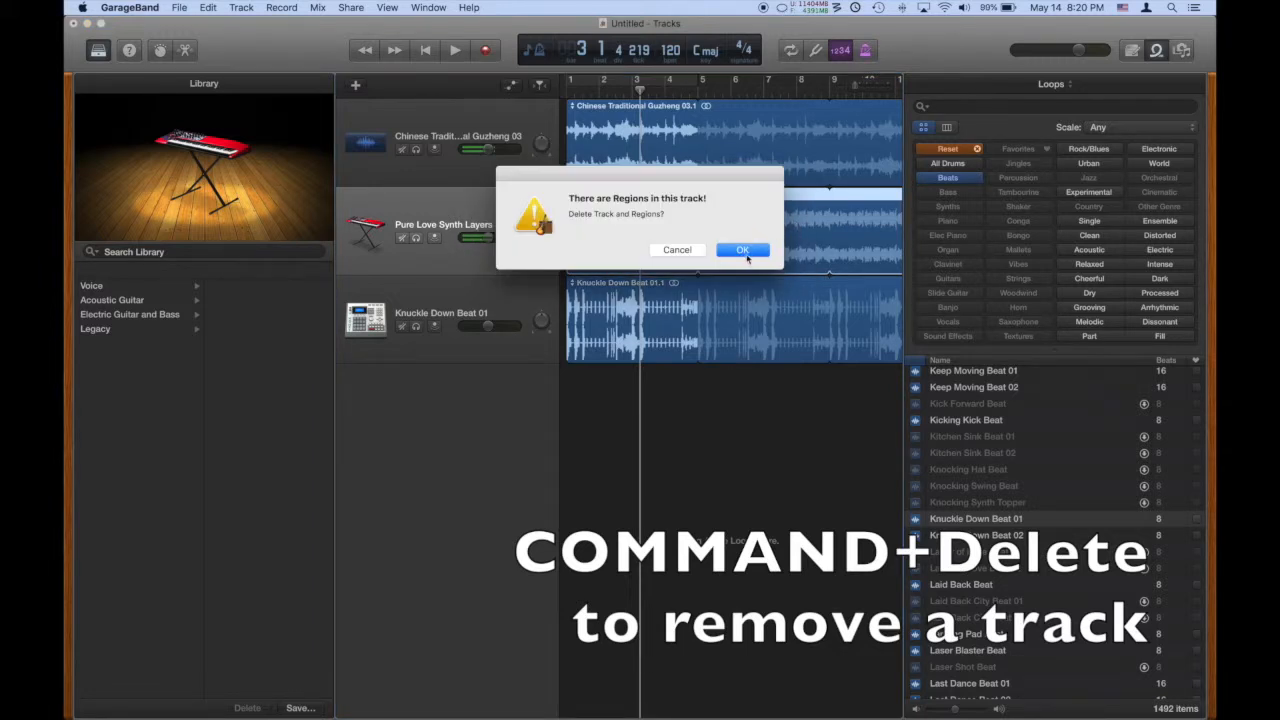
left_click(742, 250)
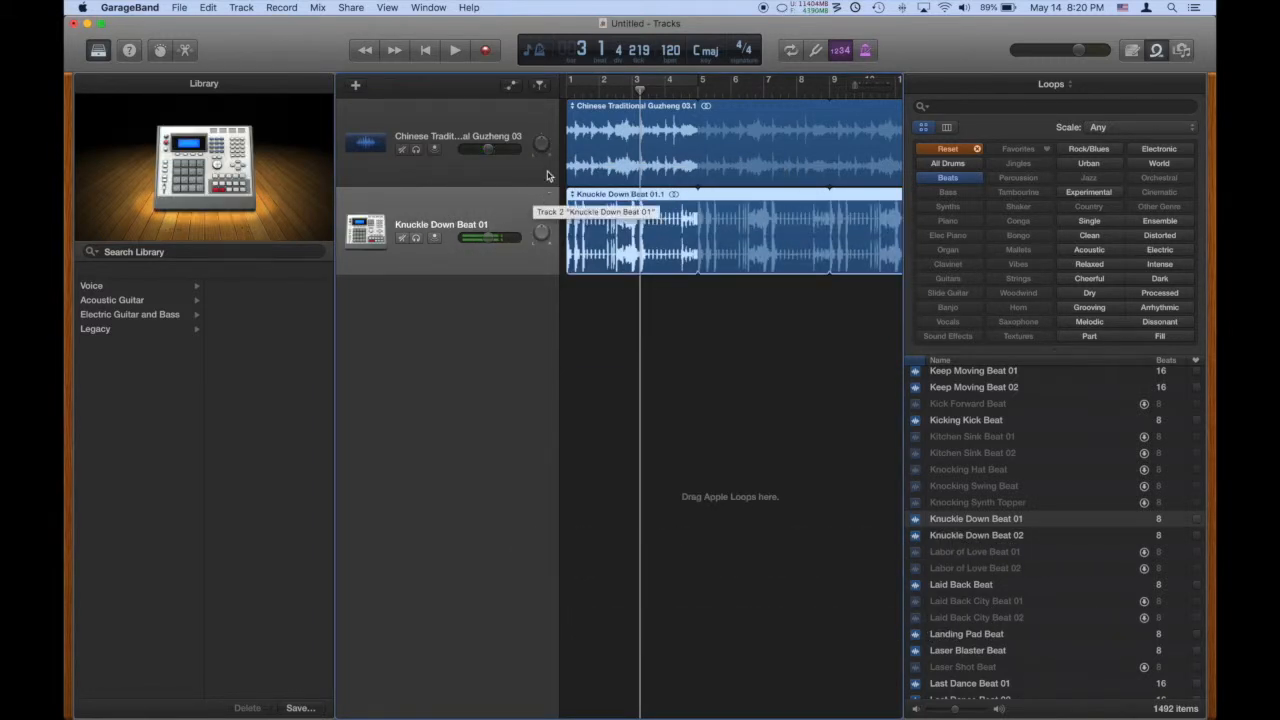
Step: Play the remaining guzheng and Knuckle Down Beat 01 tracks together from the beginning of bar 1
left_click(568, 90)
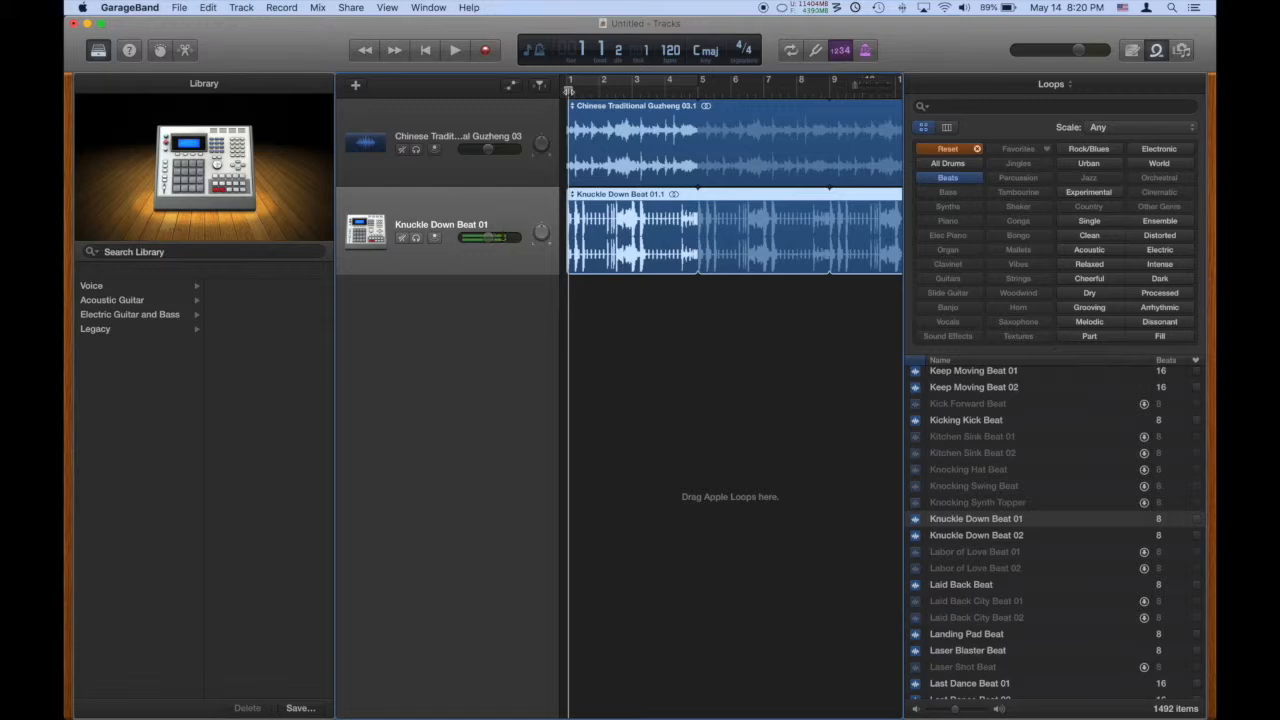
key("space")
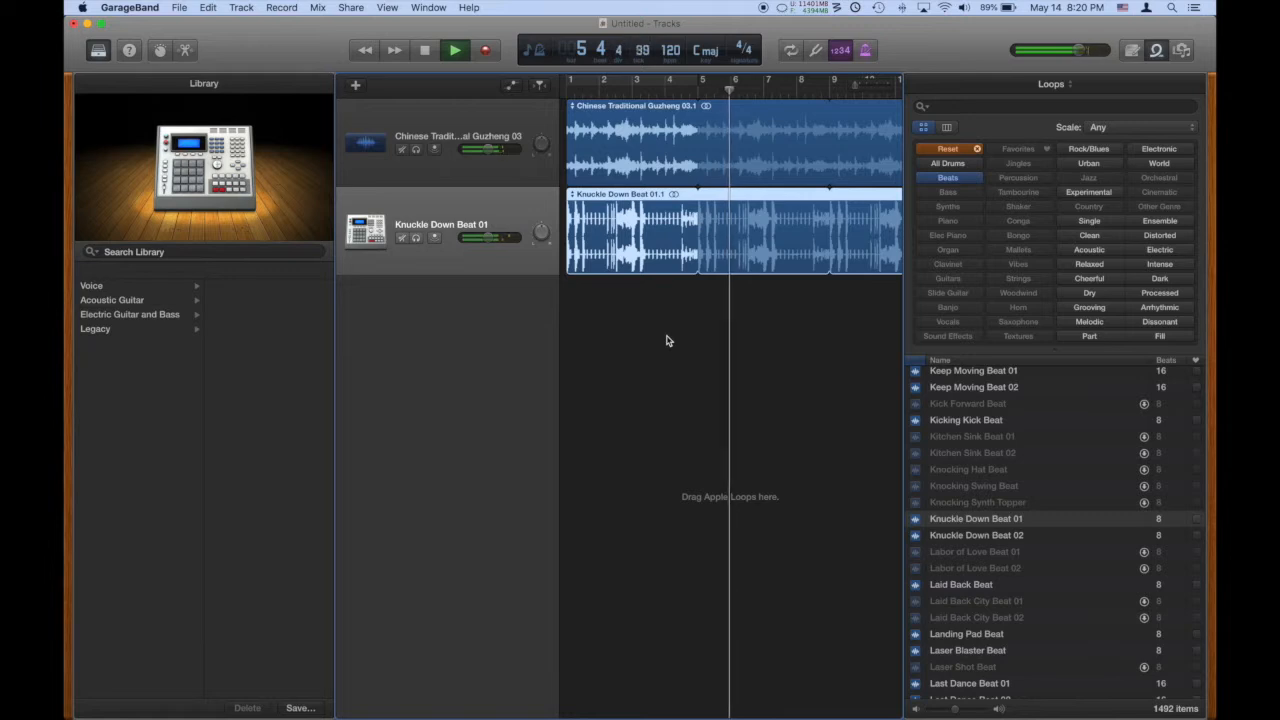
key("space")
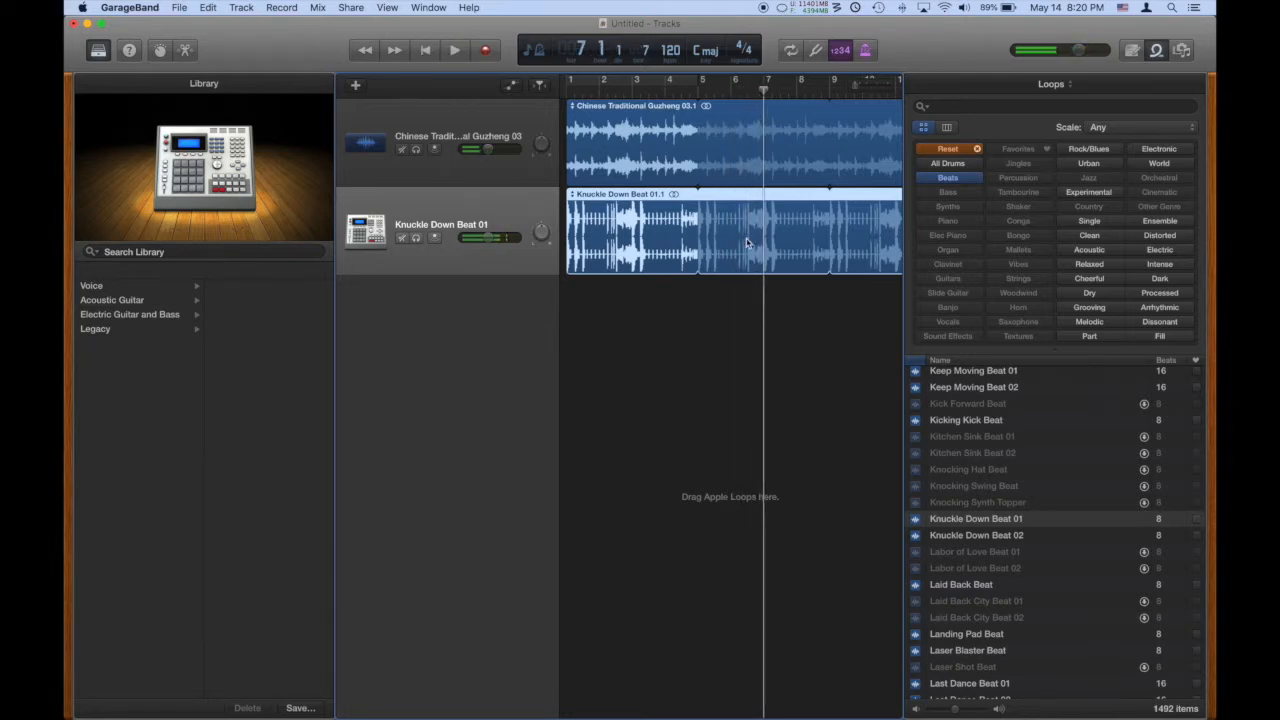
Step: Export the song to disk as a high-quality MP3 named "Chinese and drumes" in the GarageBand folder
left_click(356, 7)
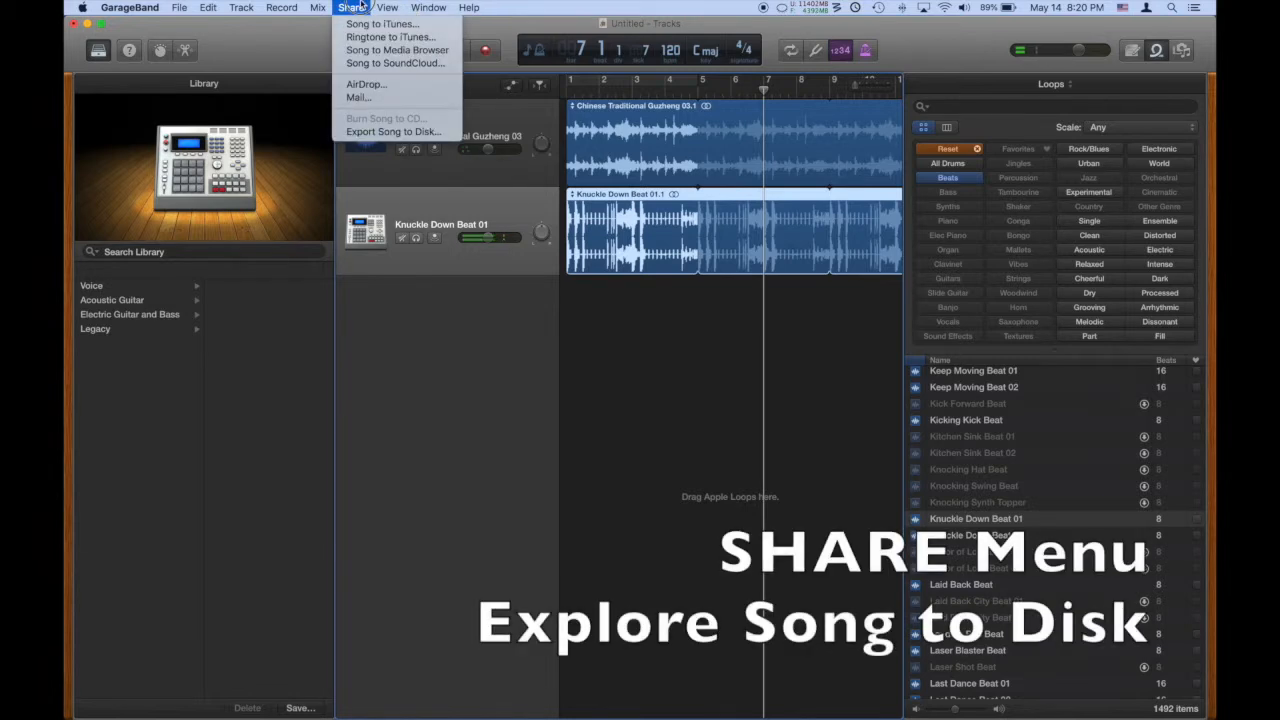
left_click(370, 133)
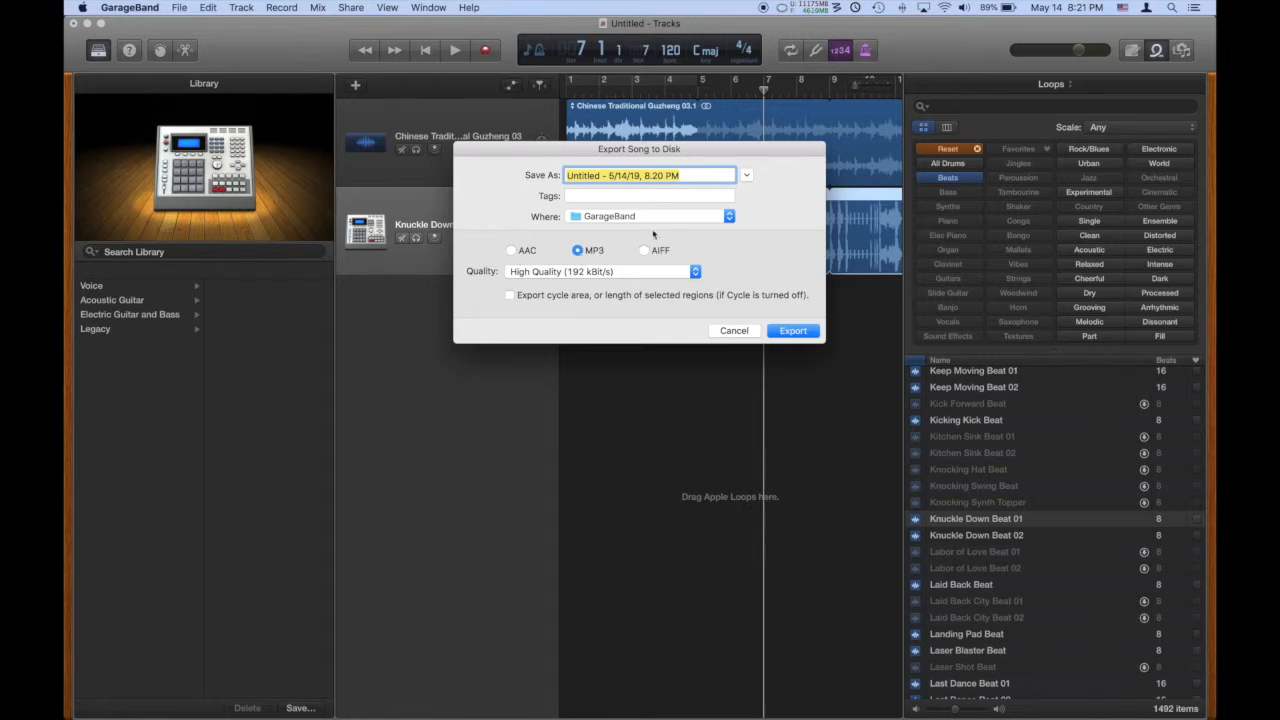
type("Chin")
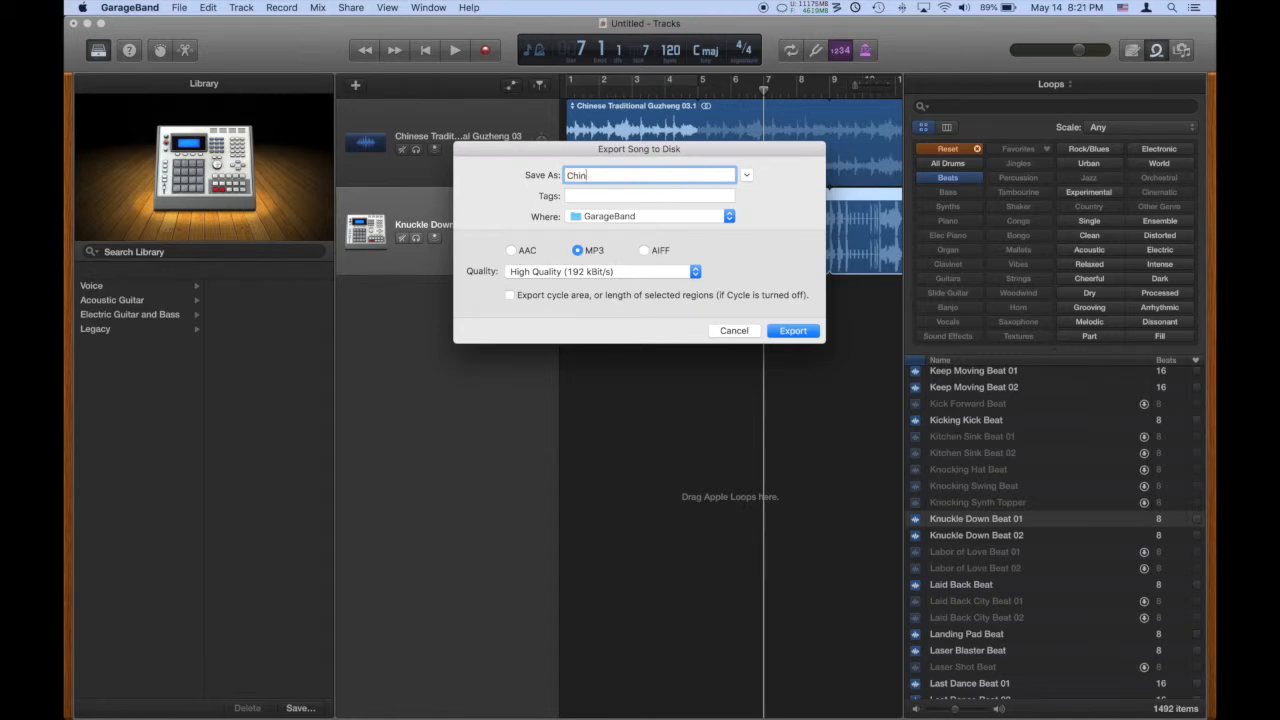
type("ese and drumes")
left_click(793, 330)
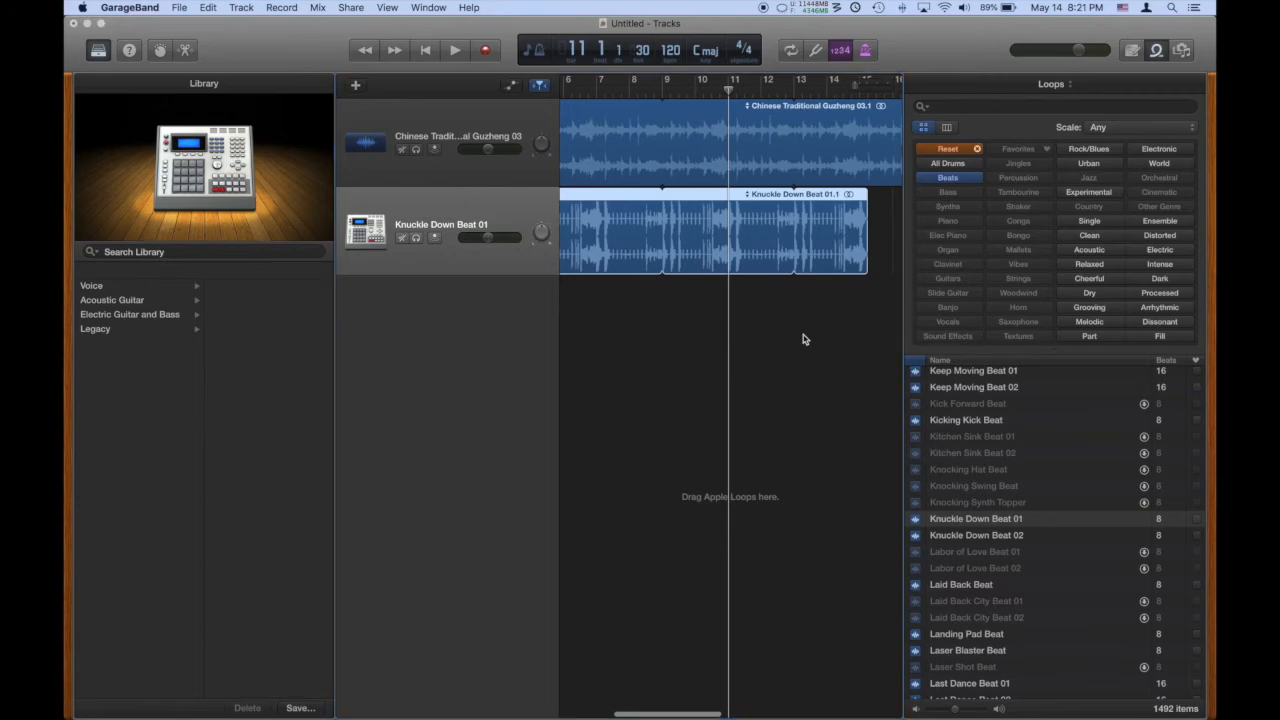